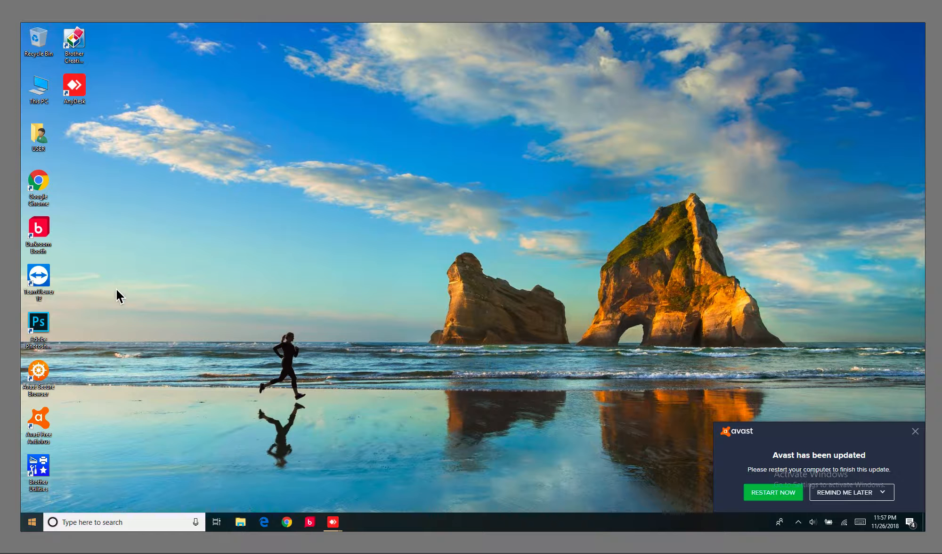
# - Launch Darkroom Booth from the desktop and start its trial
pyautogui.click(43, 233)
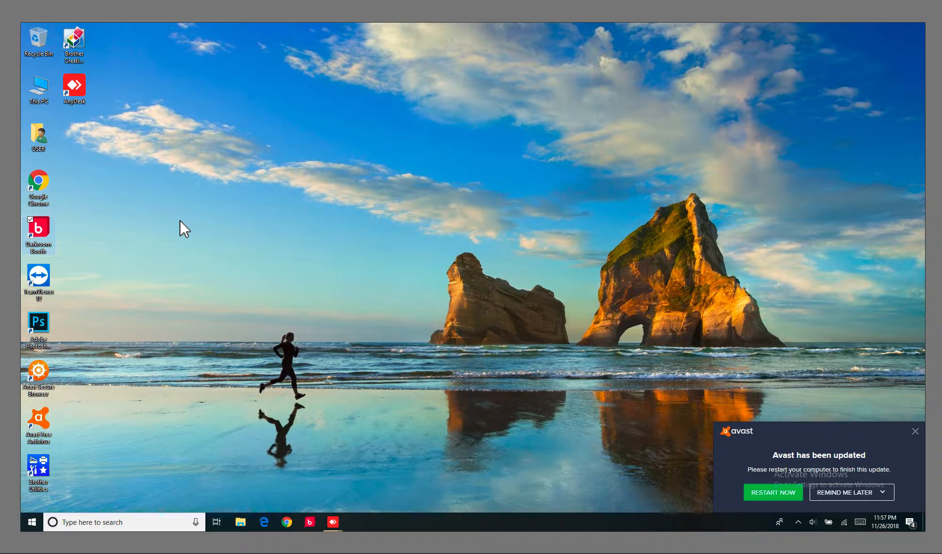
pyautogui.press('Return')
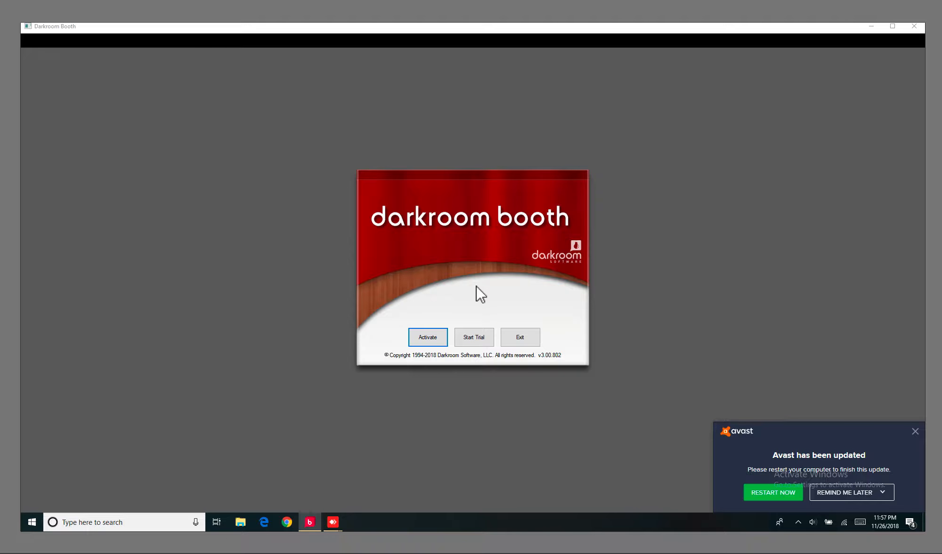
pyautogui.click(472, 339)
pyautogui.click(464, 327)
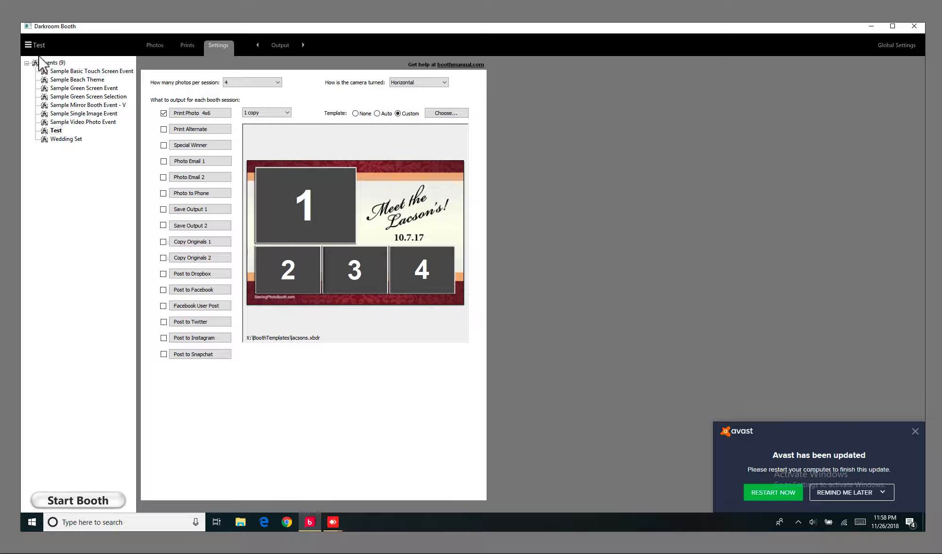
# - Remove the Test event together with its picture files
pyautogui.rightClick(57, 132)
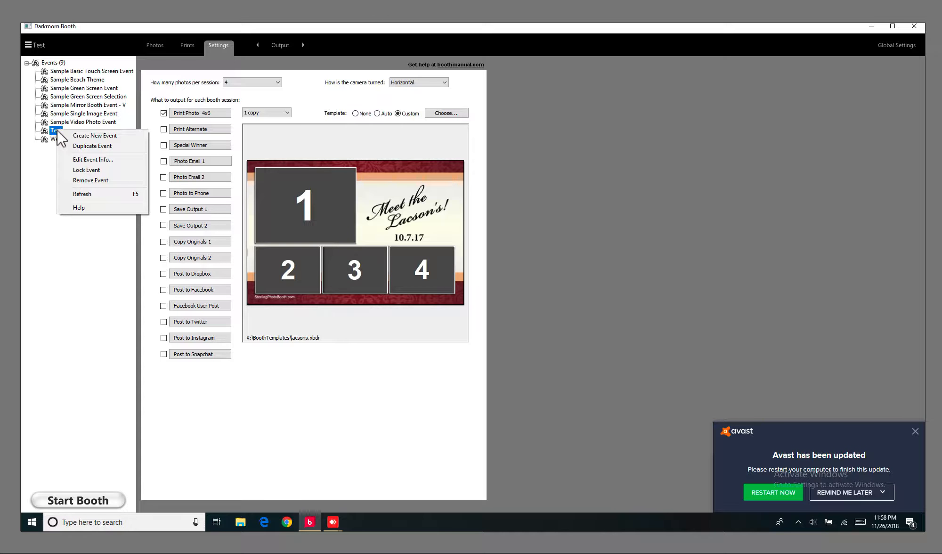
pyautogui.click(92, 181)
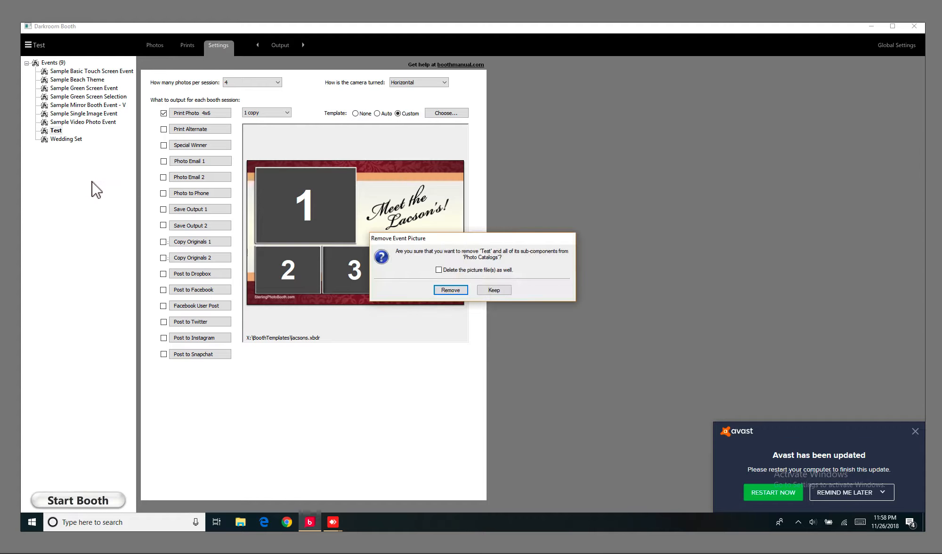
pyautogui.click(439, 270)
pyautogui.click(443, 290)
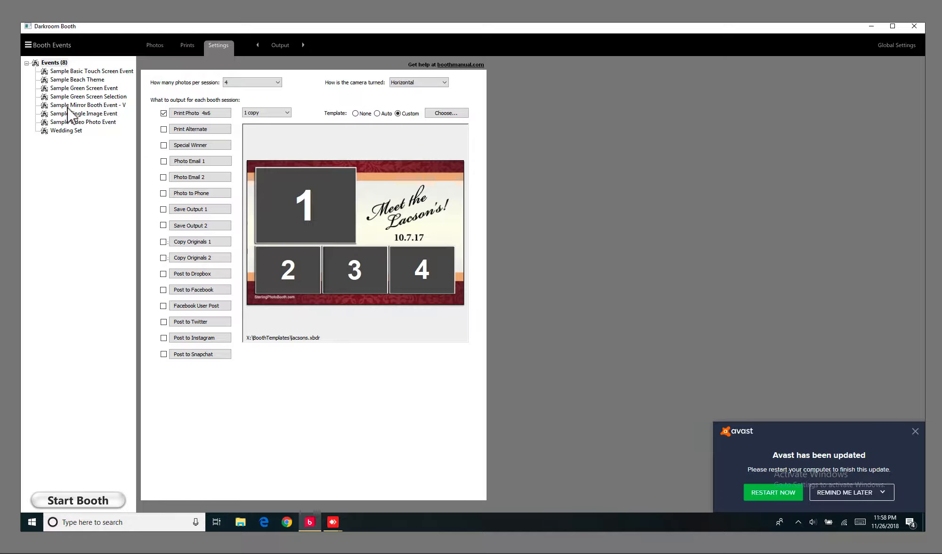
# - Create a new event named "Test 2"
pyautogui.click(26, 45)
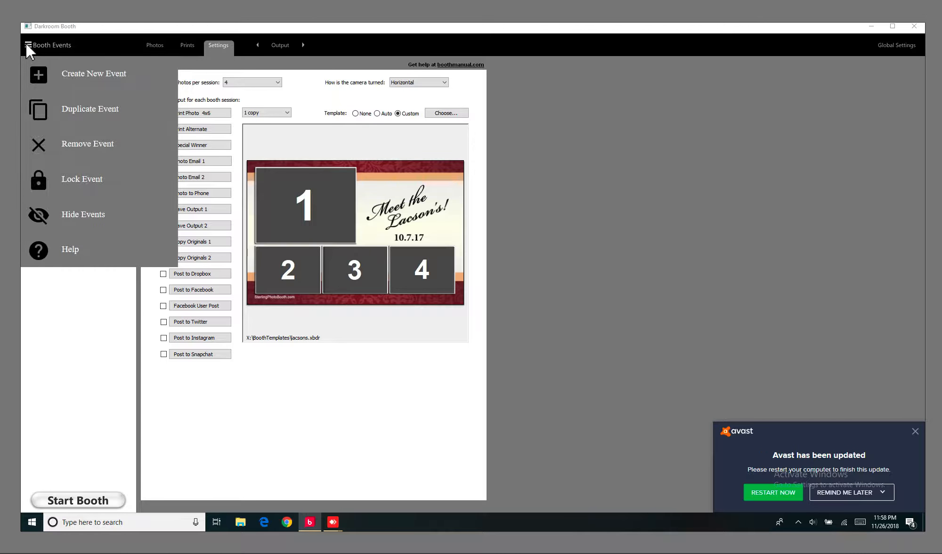
pyautogui.click(71, 74)
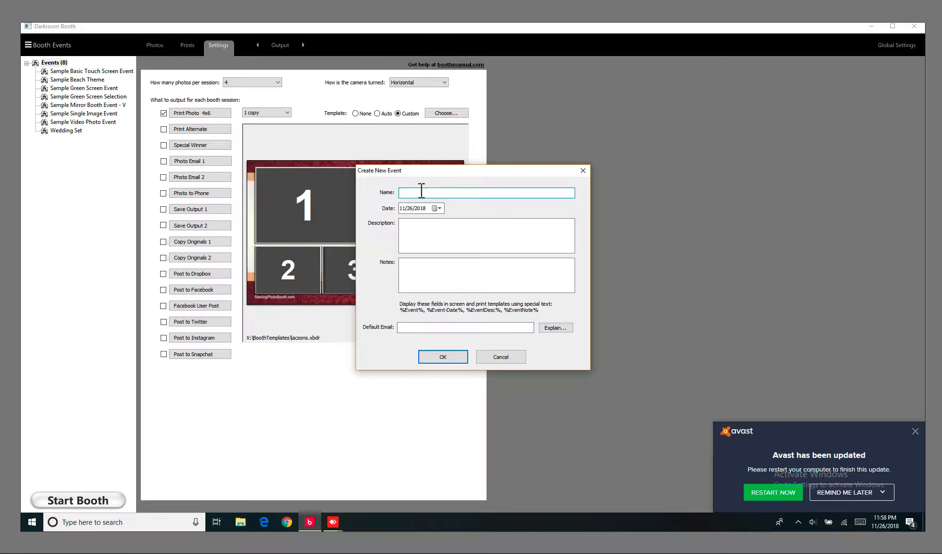
pyautogui.write('Test 2')
pyautogui.press('Return')
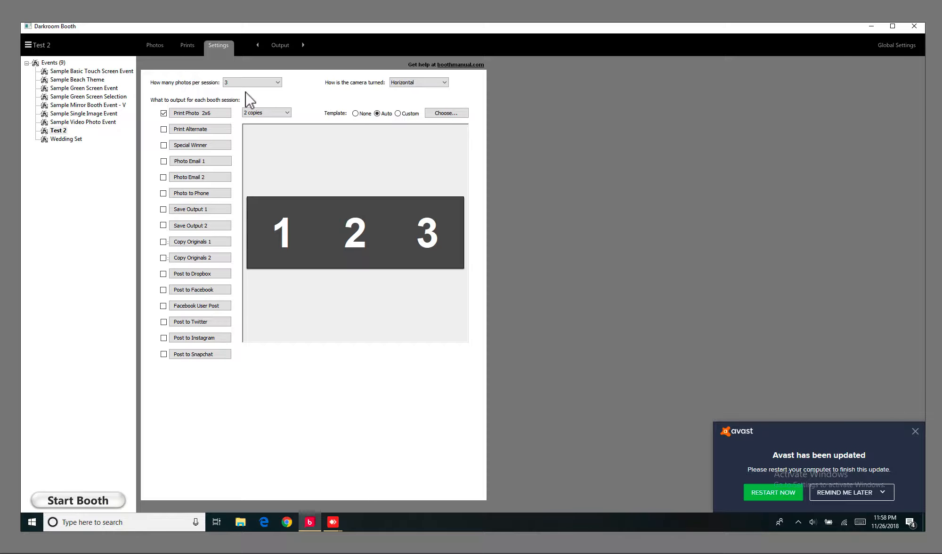
# - Choose a print template for the event and open Holiday 001 for editing, minimizing the file window that covers the template gallery
pyautogui.click(445, 113)
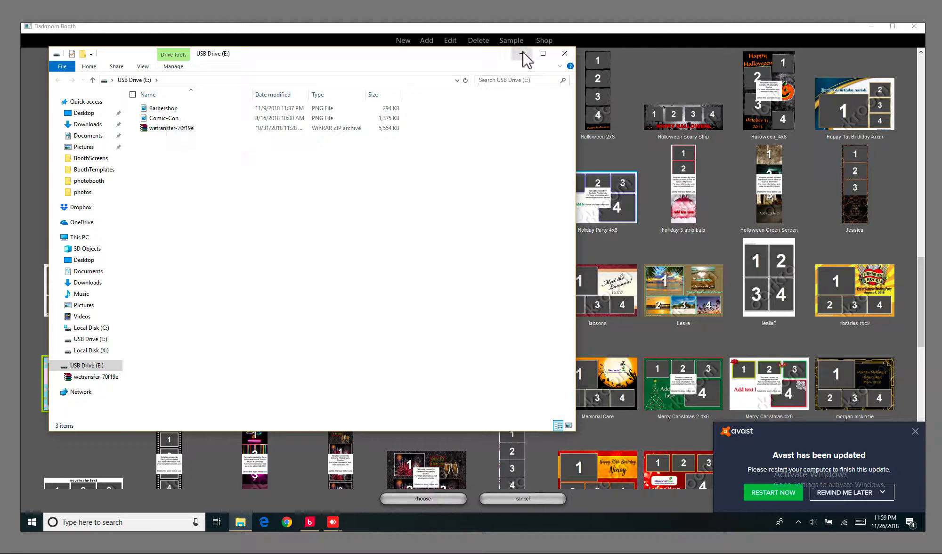
pyautogui.click(522, 53)
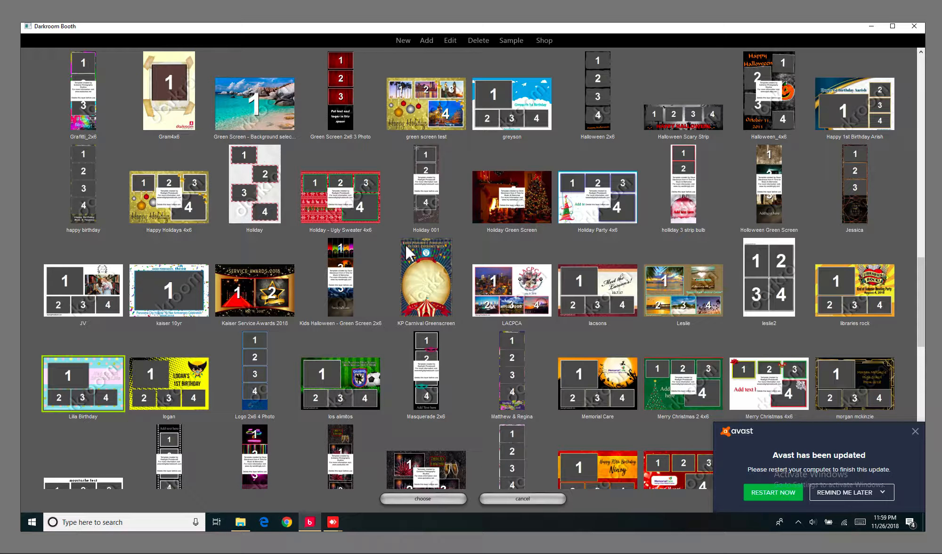
pyautogui.click(432, 207)
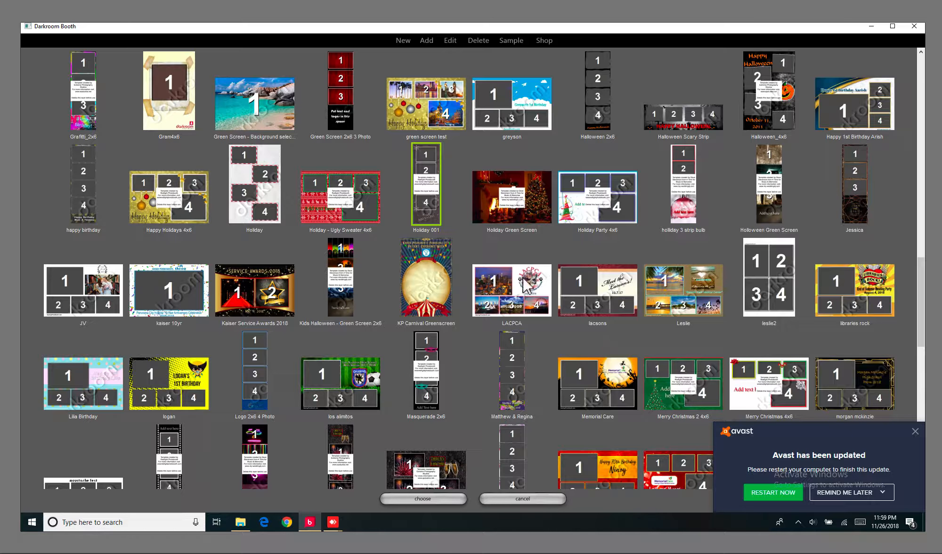
pyautogui.click(453, 42)
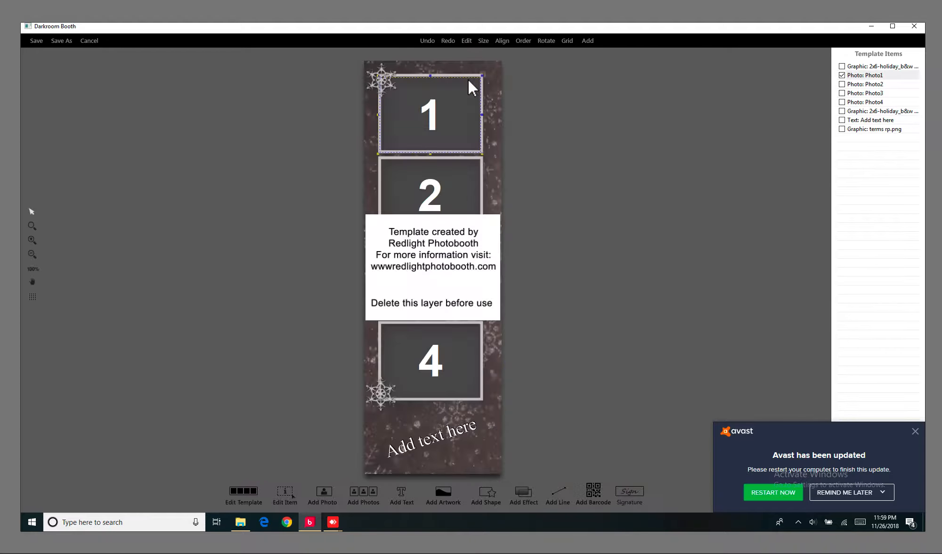
# - Delete the white "Delete this layer before use" graphic (terms rp.png) from the template
pyautogui.click(471, 232)
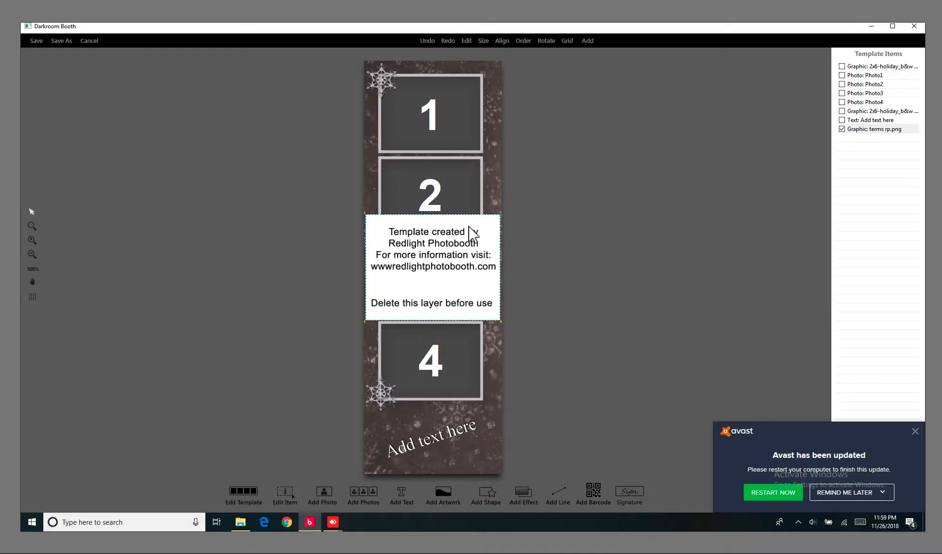
pyautogui.rightClick(469, 228)
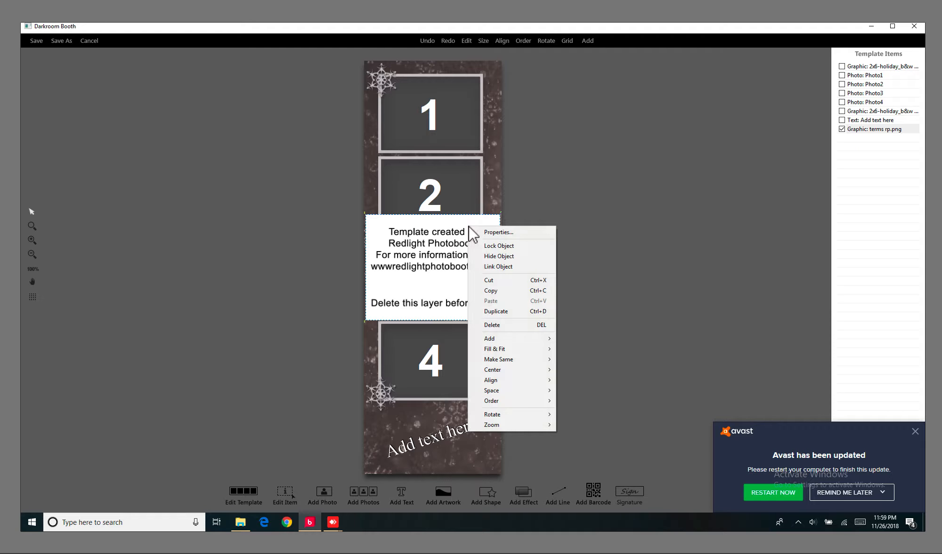
pyautogui.click(499, 325)
pyautogui.click(498, 305)
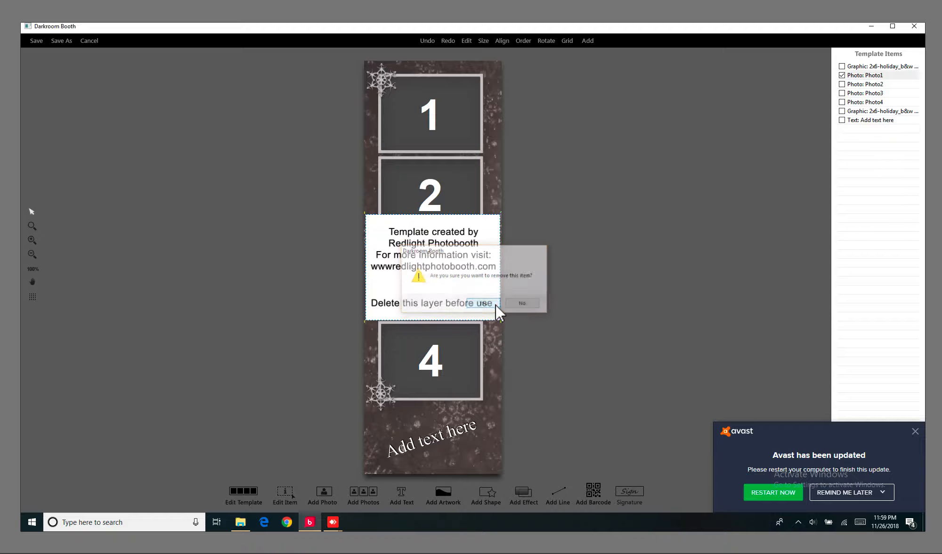
# - Delete both 2x6-holiday graphics from the template: the dark background and the snowflake frame overlay
pyautogui.click(496, 292)
pyautogui.rightClick(496, 292)
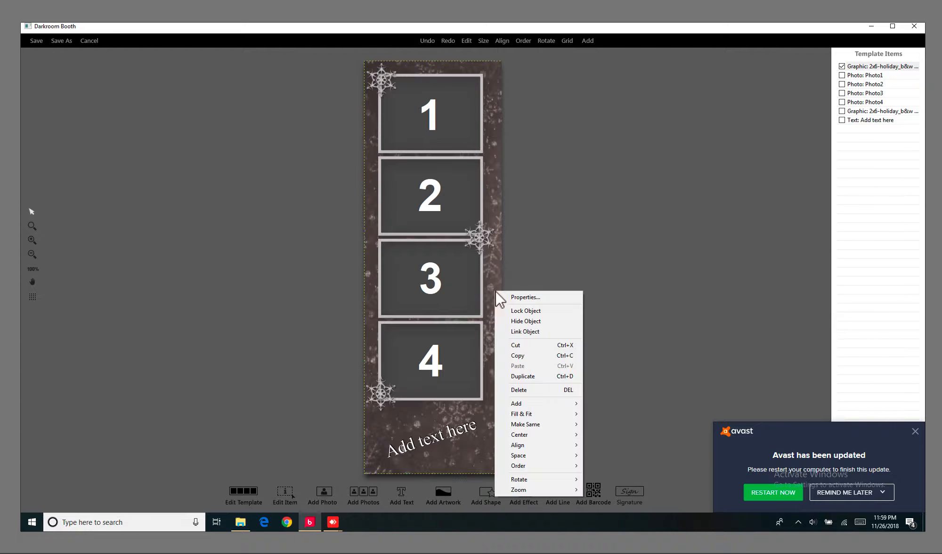
pyautogui.click(522, 388)
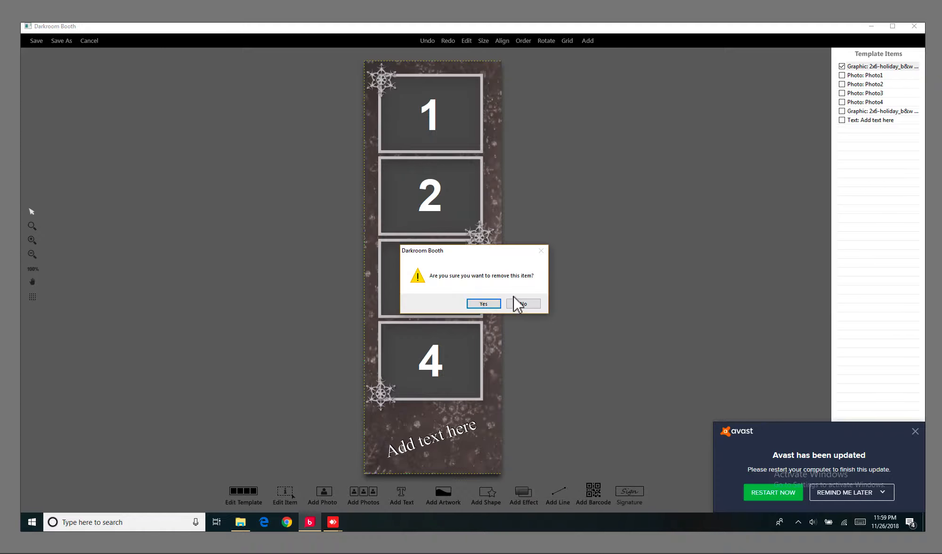
pyautogui.click(484, 304)
pyautogui.click(482, 241)
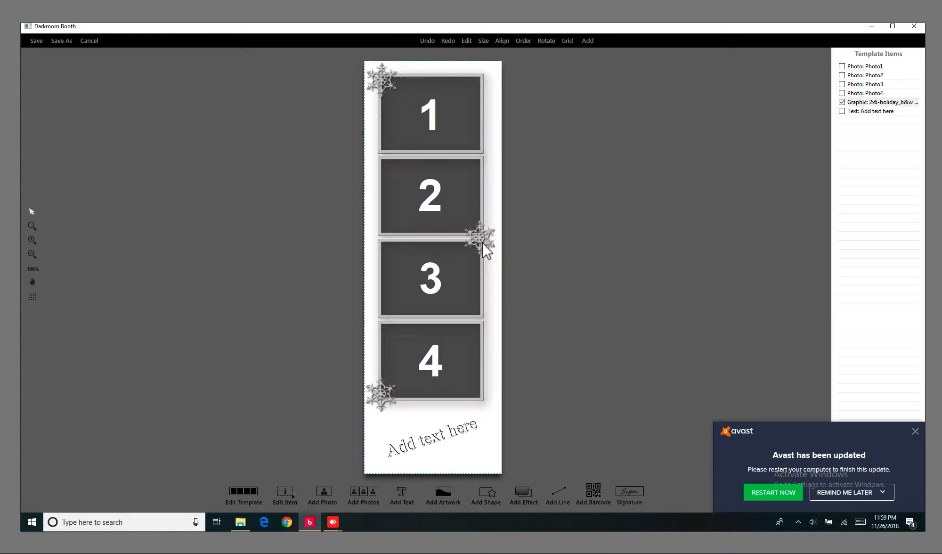
pyautogui.rightClick(481, 241)
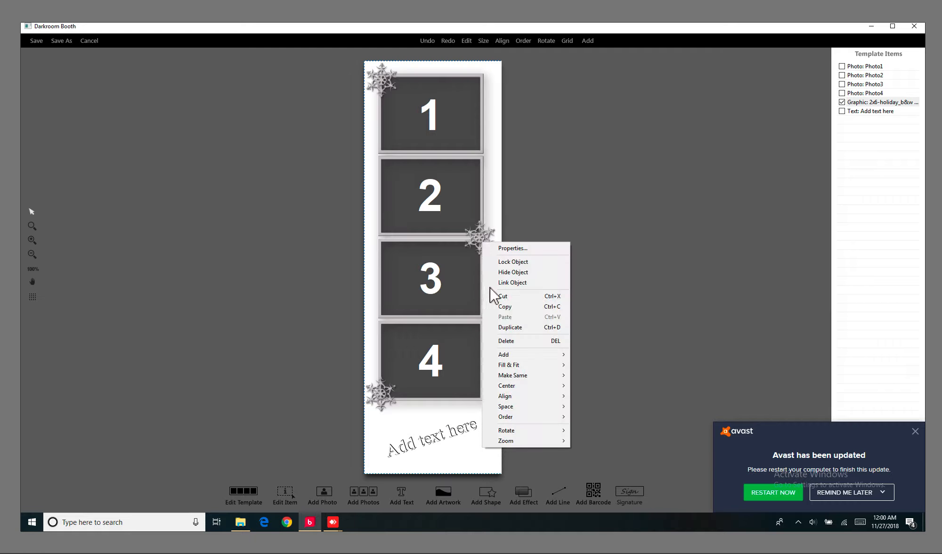
pyautogui.click(505, 341)
pyautogui.click(488, 303)
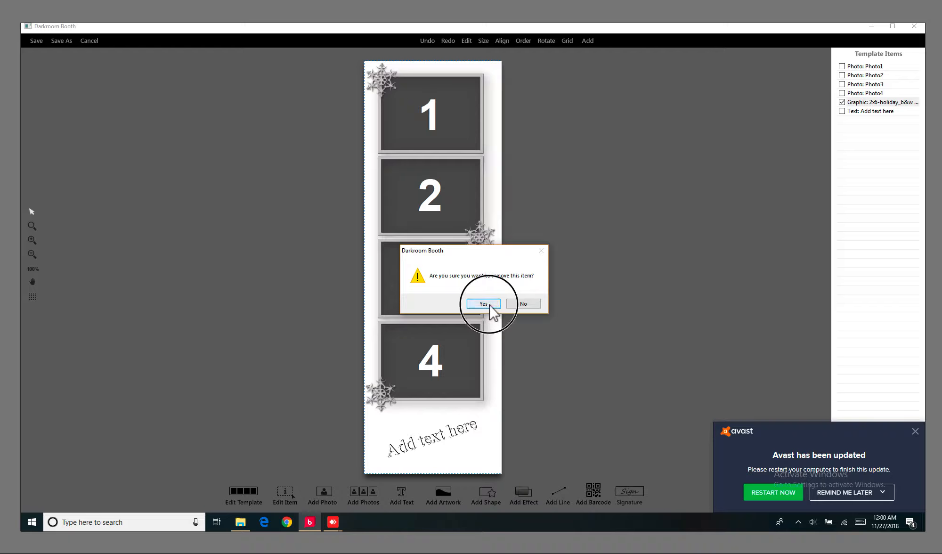
# - Delete the slanted "Add text here" text item from the bottom of the strip
pyautogui.click(432, 432)
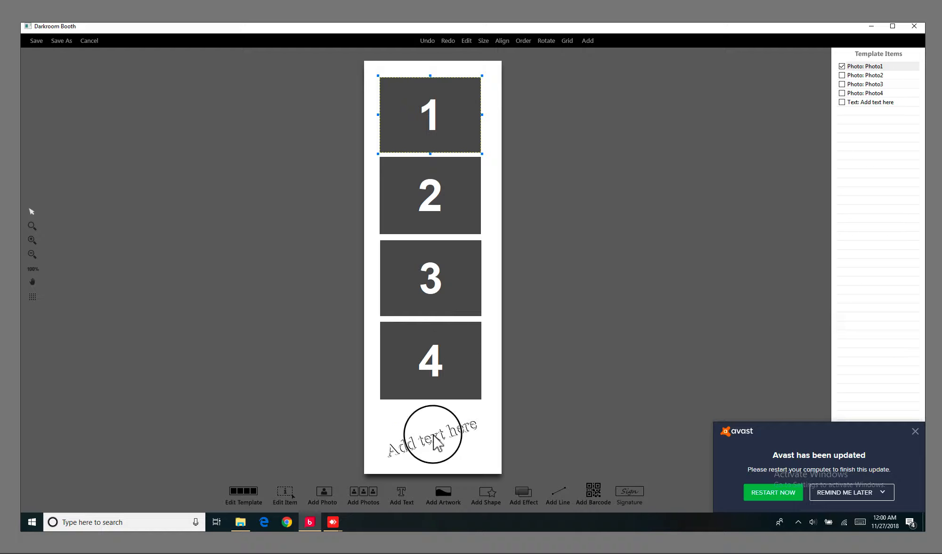
pyautogui.rightClick(433, 434)
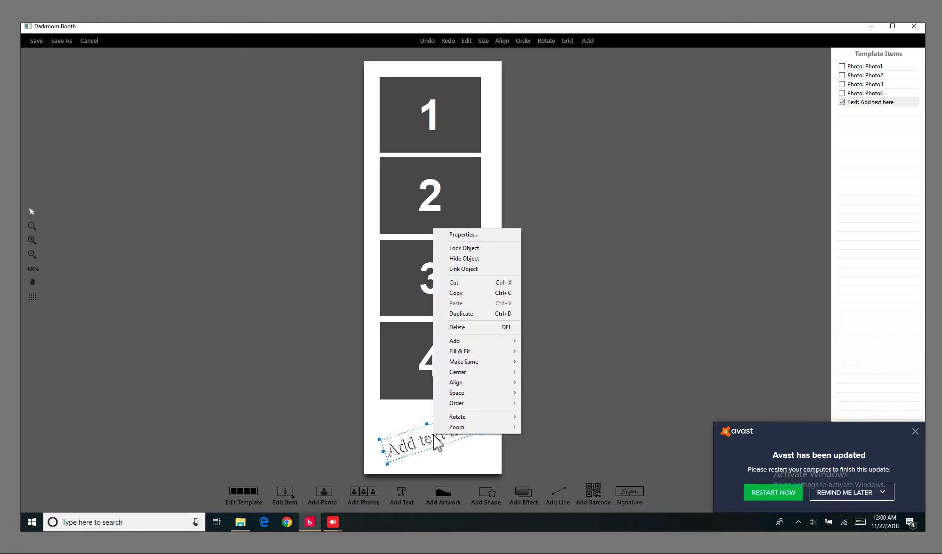
pyautogui.click(452, 327)
pyautogui.click(475, 300)
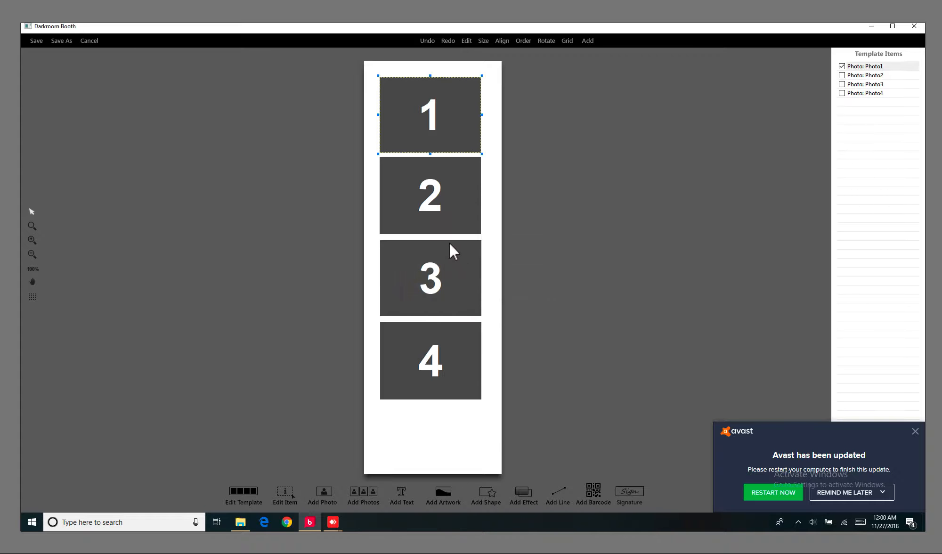
# - Move the Photo1 placeholder slightly up and to the right on the strip
pyautogui.click(437, 166)
pyautogui.click(428, 126)
pyautogui.moveTo(430, 110)
pyautogui.mouseDown()
pyautogui.moveTo(423, 91)
pyautogui.moveTo(432, 107)
pyautogui.mouseUp()
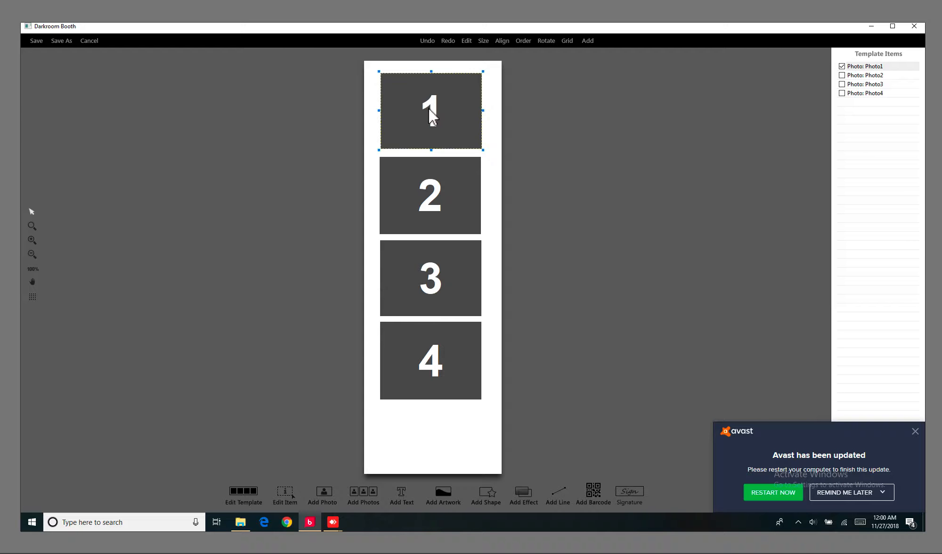
# - Add the Barbershop PNG from USB Drive (E:) to the template as an artwork graphic with the default options
pyautogui.click(442, 491)
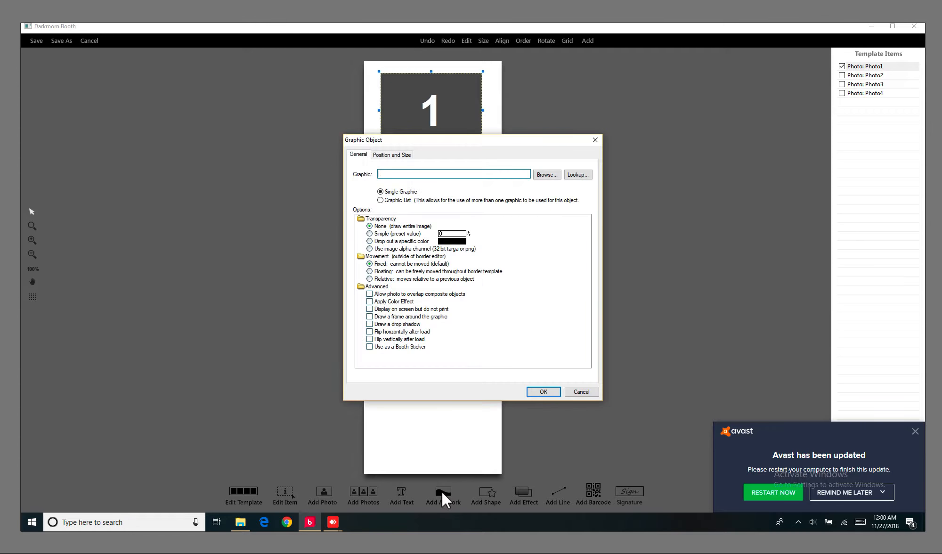
pyautogui.click(546, 174)
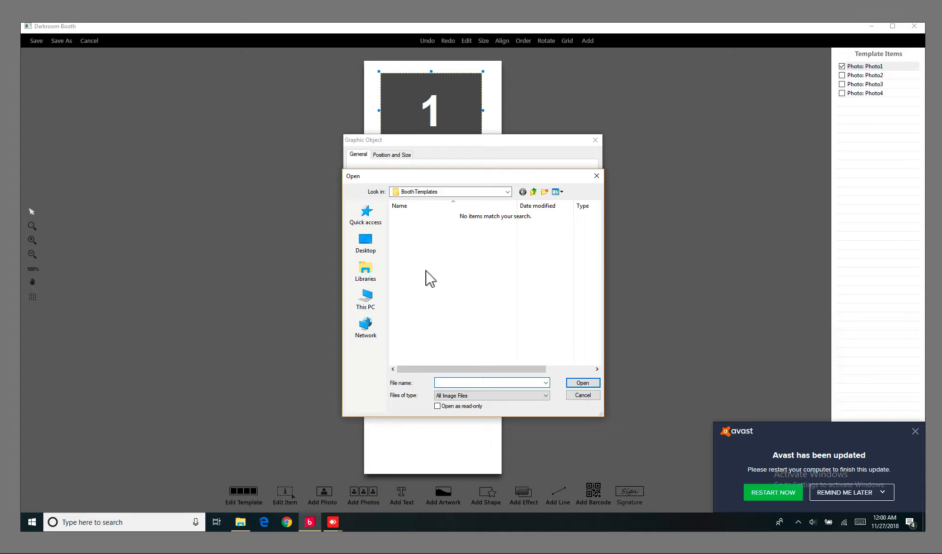
pyautogui.click(370, 309)
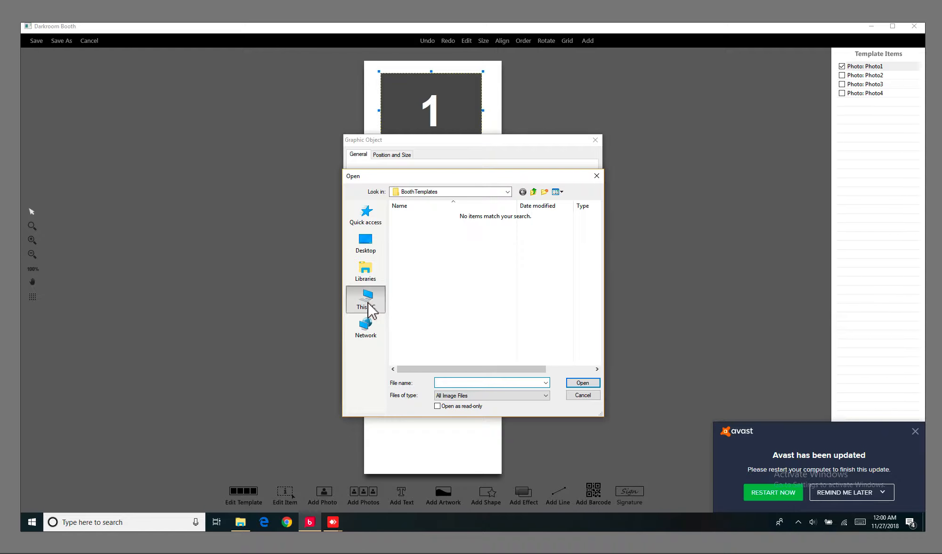
pyautogui.scroll(-2, 494, 302)
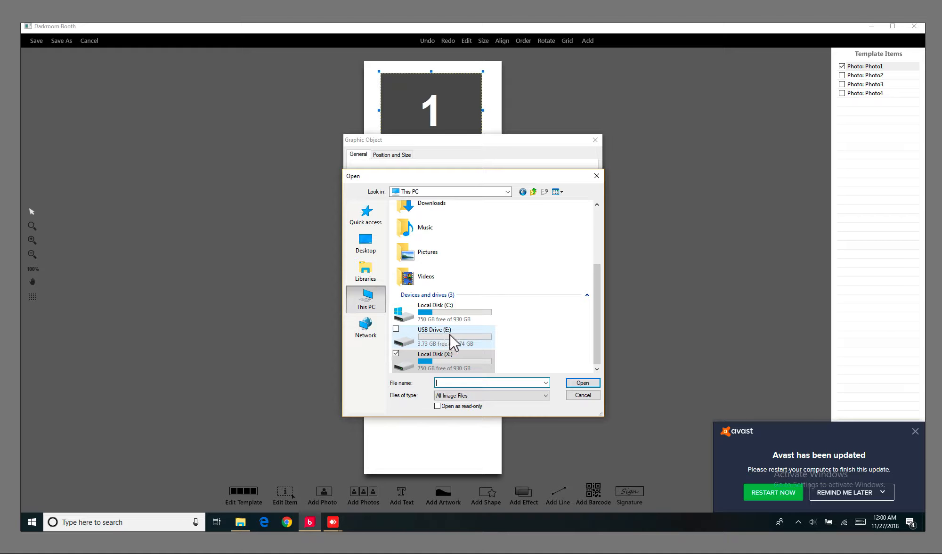
pyautogui.doubleClick(427, 334)
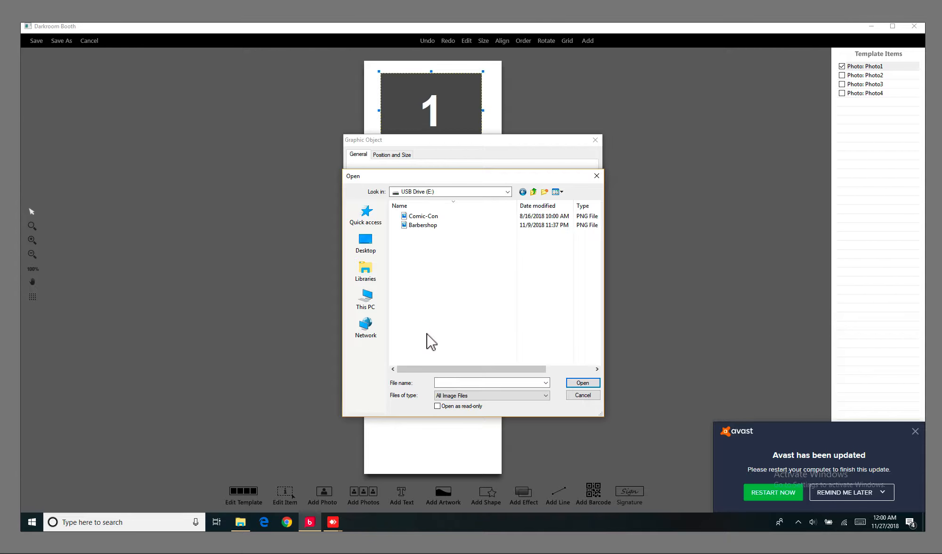
pyautogui.click(427, 227)
pyautogui.click(574, 382)
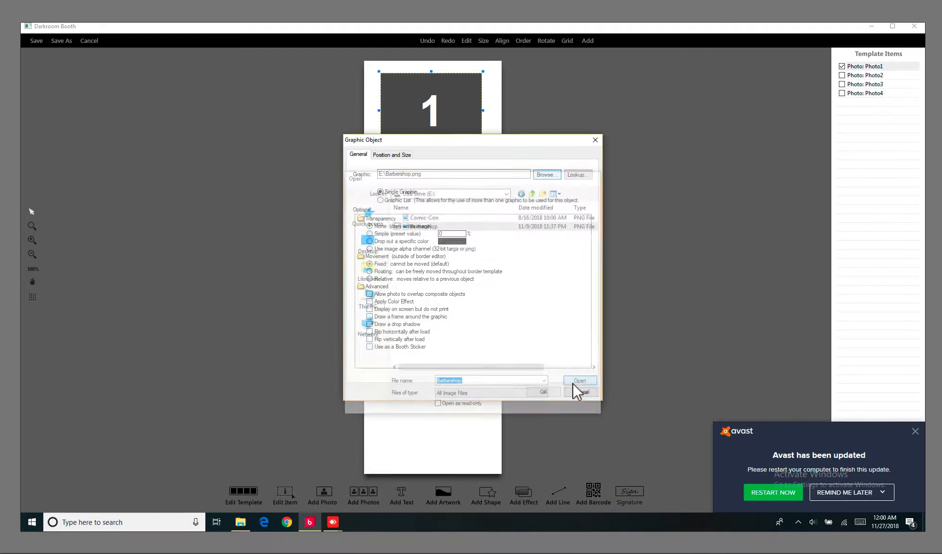
pyautogui.click(543, 391)
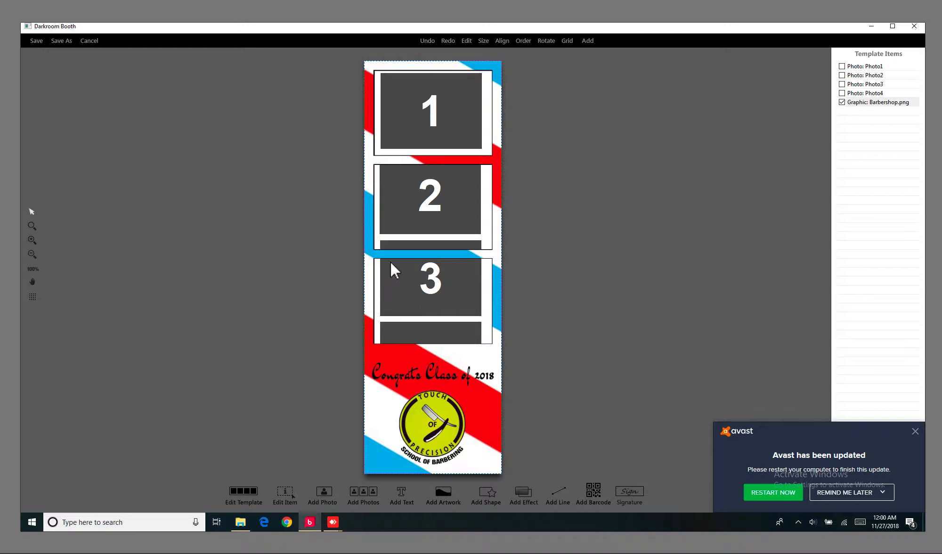
# - Delete the Photo4 placeholder from the strip, confirming the removal
pyautogui.click(418, 329)
pyautogui.rightClick(418, 329)
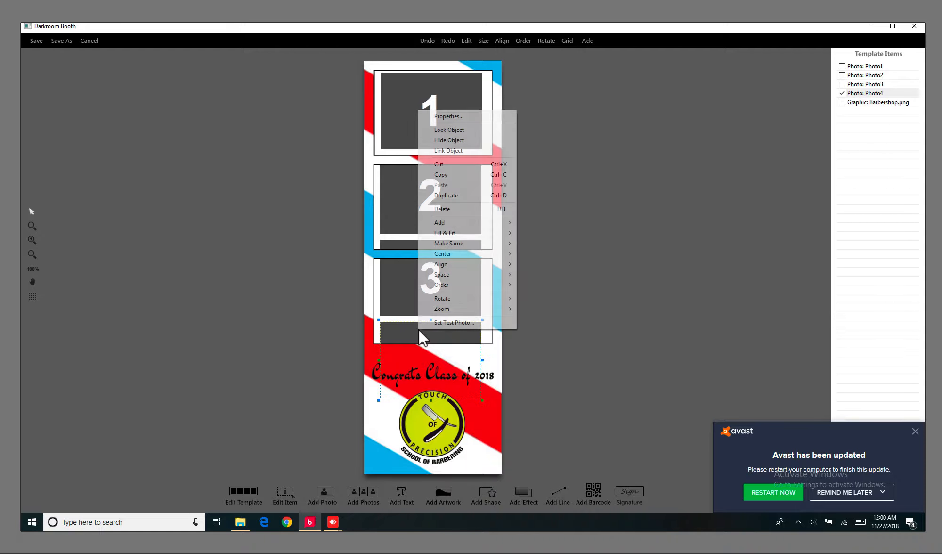
pyautogui.click(436, 210)
pyautogui.click(476, 302)
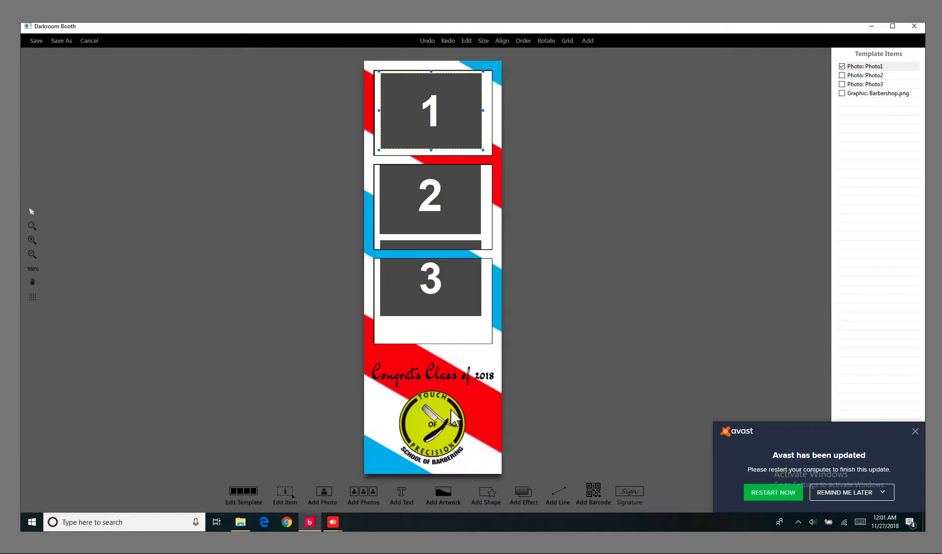
# - Move the Barbershop graphic slightly up and to the right on the strip
pyautogui.moveTo(453, 417)
pyautogui.mouseDown()
pyautogui.moveTo(421, 435)
pyautogui.moveTo(440, 377)
pyautogui.moveTo(405, 443)
pyautogui.moveTo(465, 421)
pyautogui.moveTo(447, 404)
pyautogui.moveTo(461, 445)
pyautogui.moveTo(482, 438)
pyautogui.moveTo(496, 407)
pyautogui.moveTo(471, 398)
pyautogui.moveTo(452, 406)
pyautogui.mouseUp()
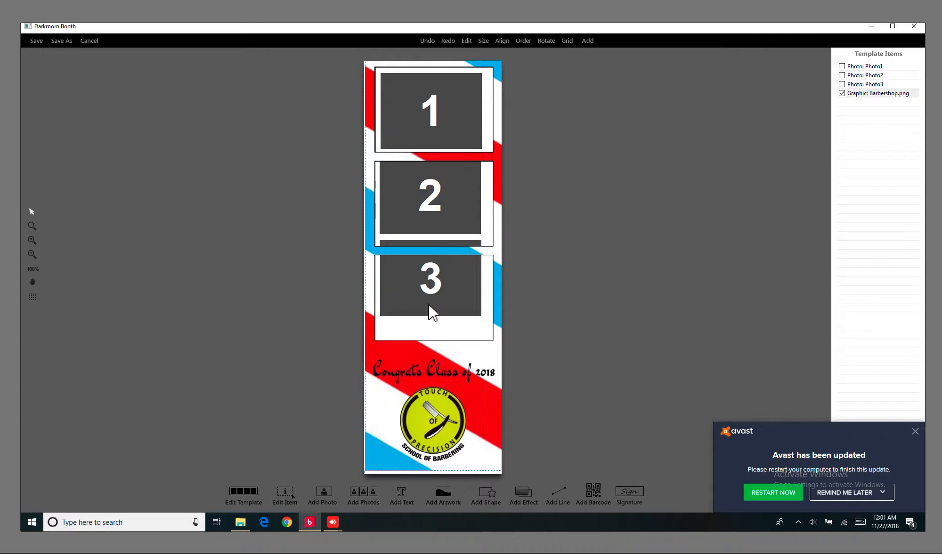
# - Shift the Barbershop graphic slightly on the strip, then size it to fill the entire page
pyautogui.moveTo(425, 379); pyautogui.dragTo(425, 373)
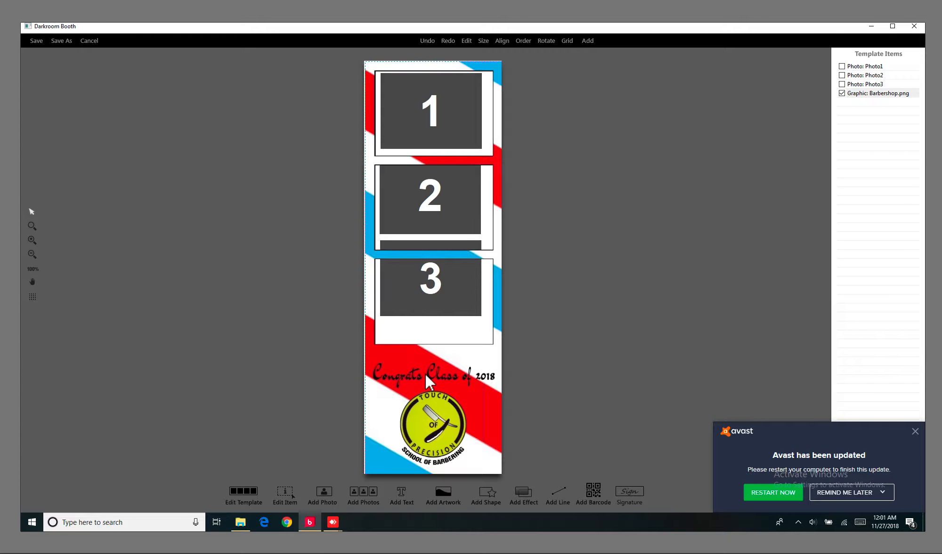
pyautogui.moveTo(427, 373); pyautogui.dragTo(419, 372)
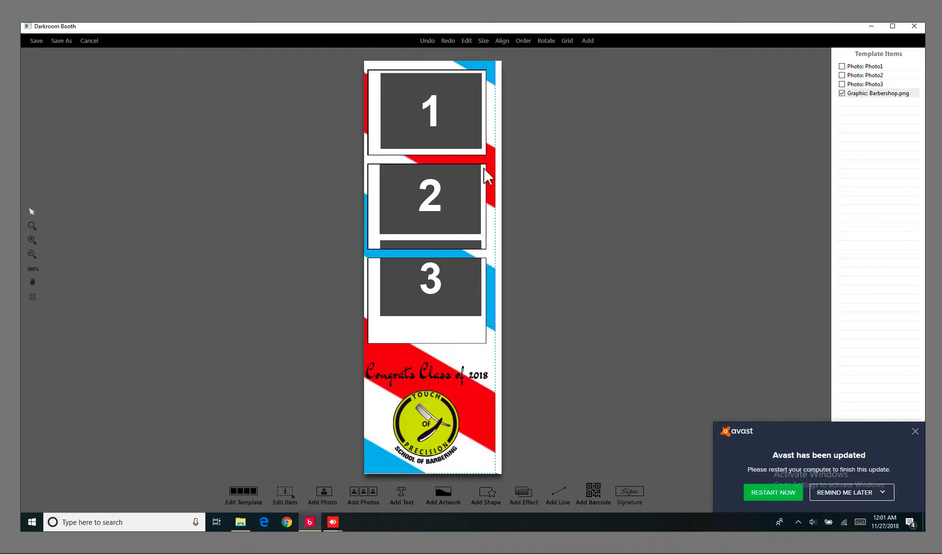
pyautogui.click(482, 40)
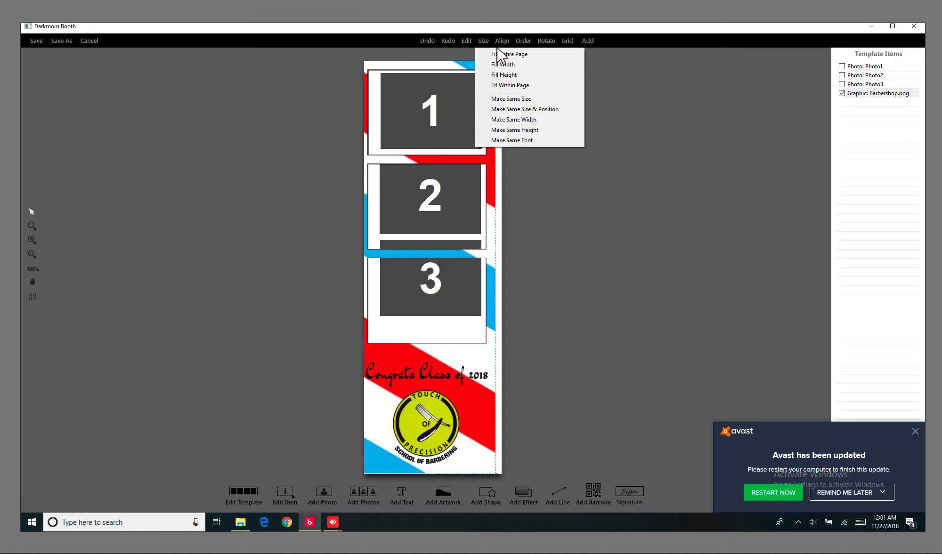
pyautogui.click(522, 56)
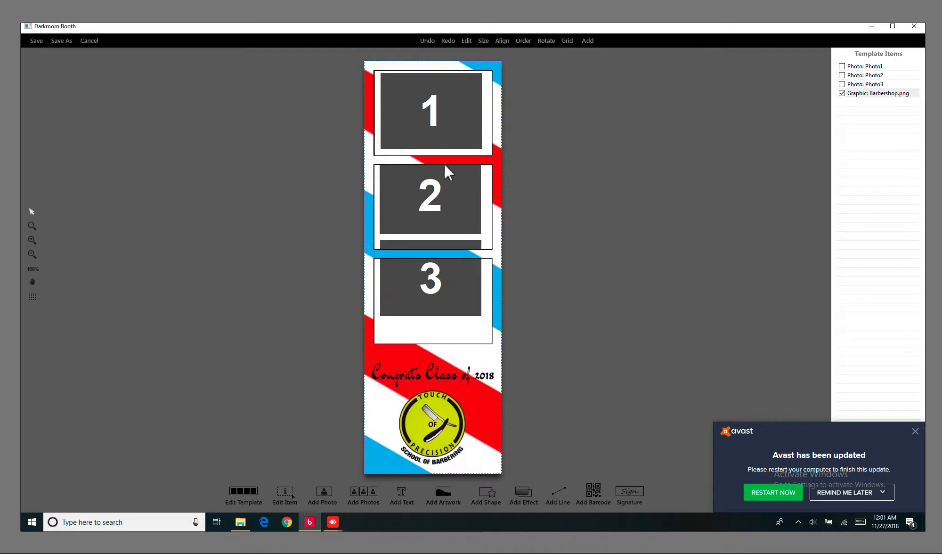
# - Bring the Photo1 placeholder to the front of the template and send it to the back again
pyautogui.moveTo(421, 134); pyautogui.dragTo(408, 105)
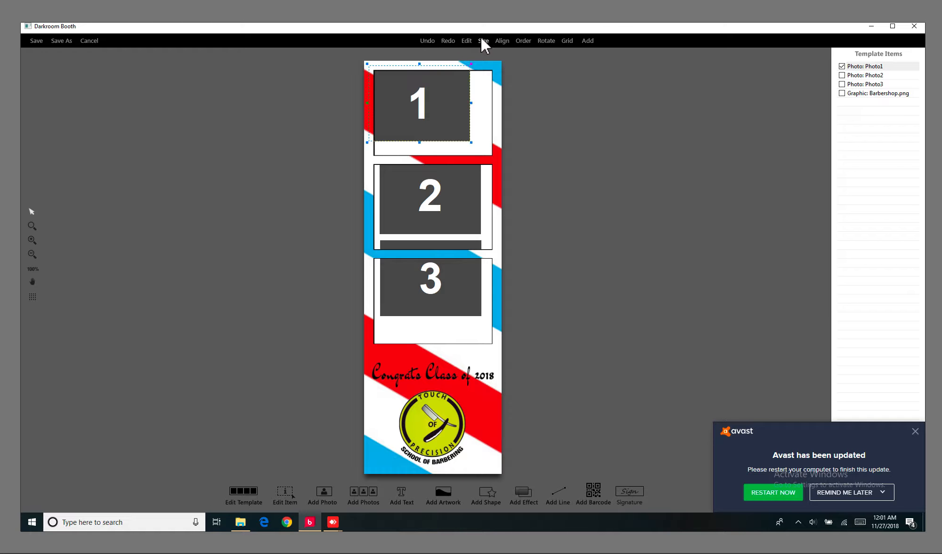
pyautogui.click(521, 41)
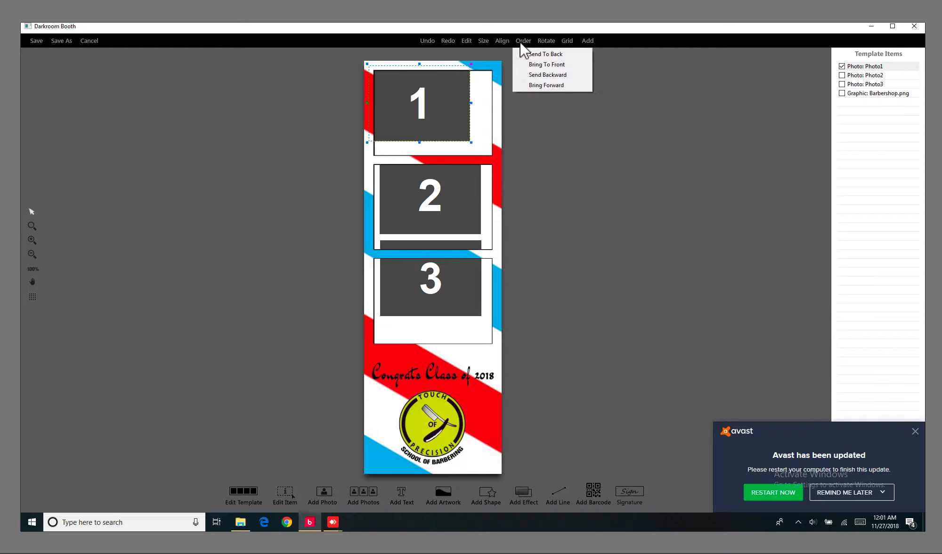
pyautogui.click(558, 64)
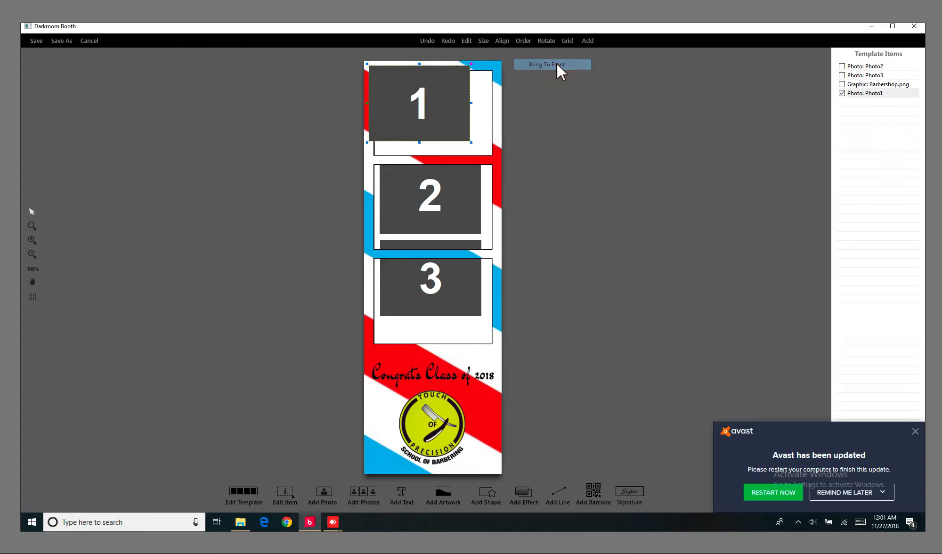
pyautogui.click(405, 84)
pyautogui.moveTo(405, 84)
pyautogui.mouseDown()
pyautogui.moveTo(417, 87)
pyautogui.moveTo(406, 83)
pyautogui.mouseUp()
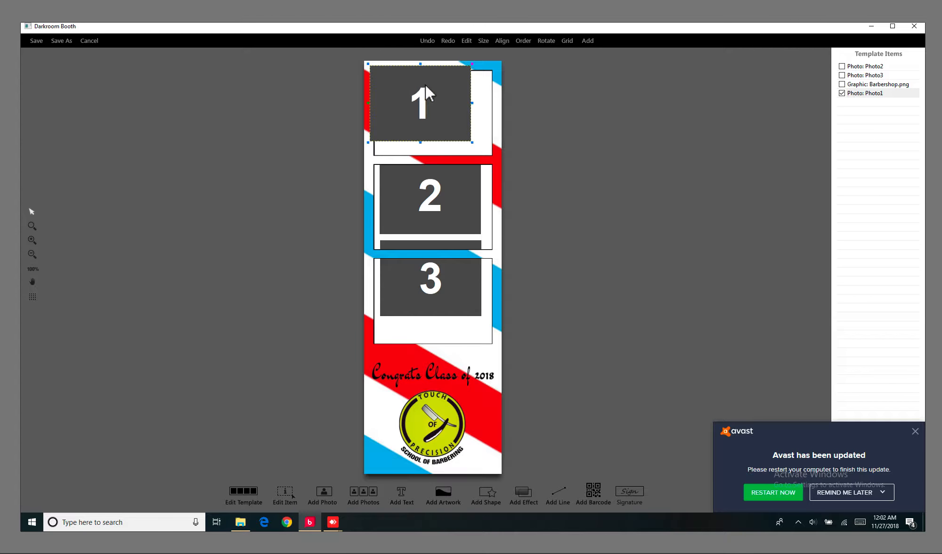
pyautogui.click(521, 41)
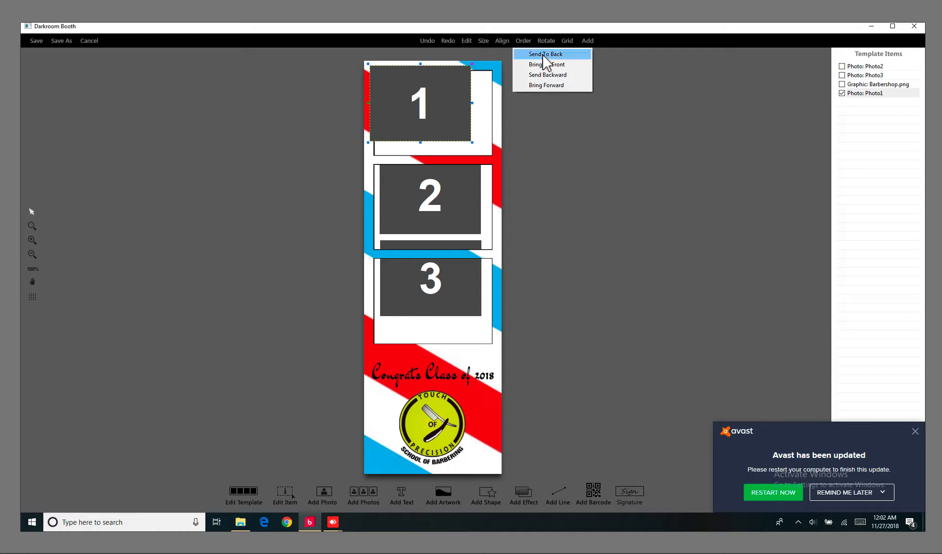
pyautogui.click(543, 53)
# - Reposition and enlarge the Photo1 placeholder so it completely fills the overlay's uppermost photo frame
pyautogui.moveTo(421, 103); pyautogui.dragTo(418, 102)
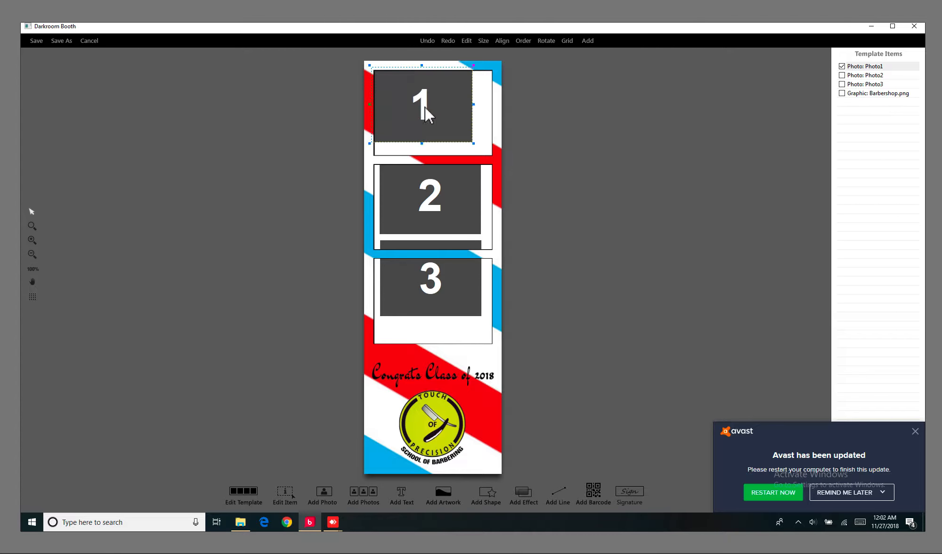
pyautogui.moveTo(473, 143); pyautogui.dragTo(497, 157)
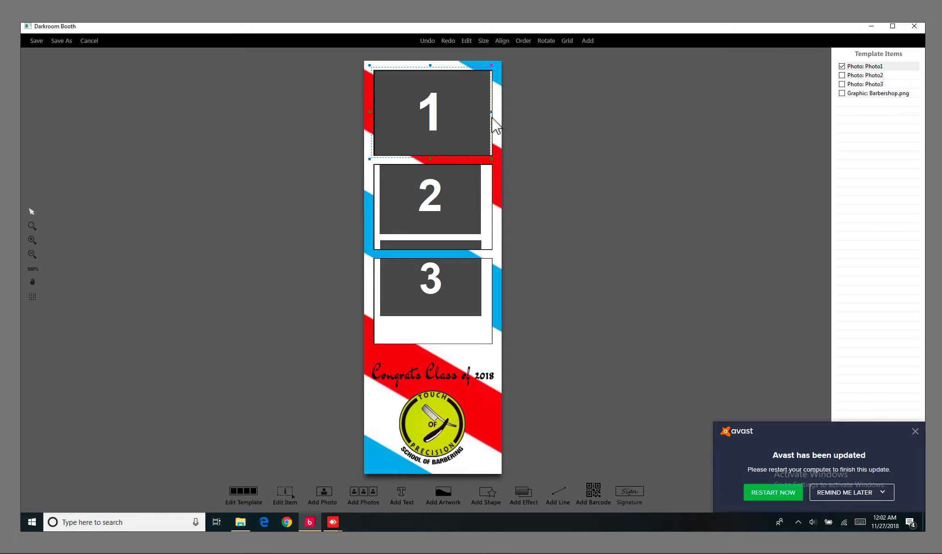
pyautogui.moveTo(491, 113); pyautogui.dragTo(497, 112)
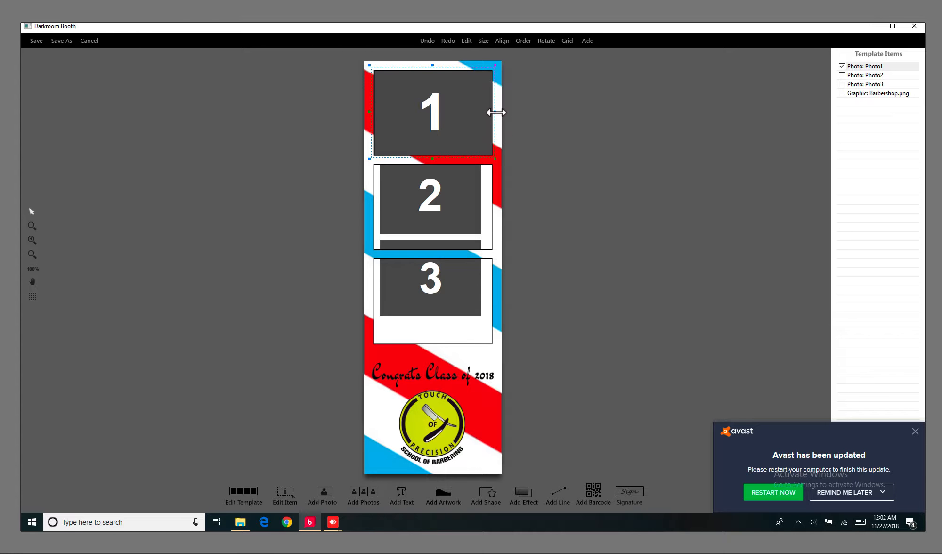
# - Move and stretch the Photo2 placeholder so it completely fills the overlay's middle photo frame
pyautogui.click(458, 192)
pyautogui.moveTo(465, 203); pyautogui.dragTo(455, 202)
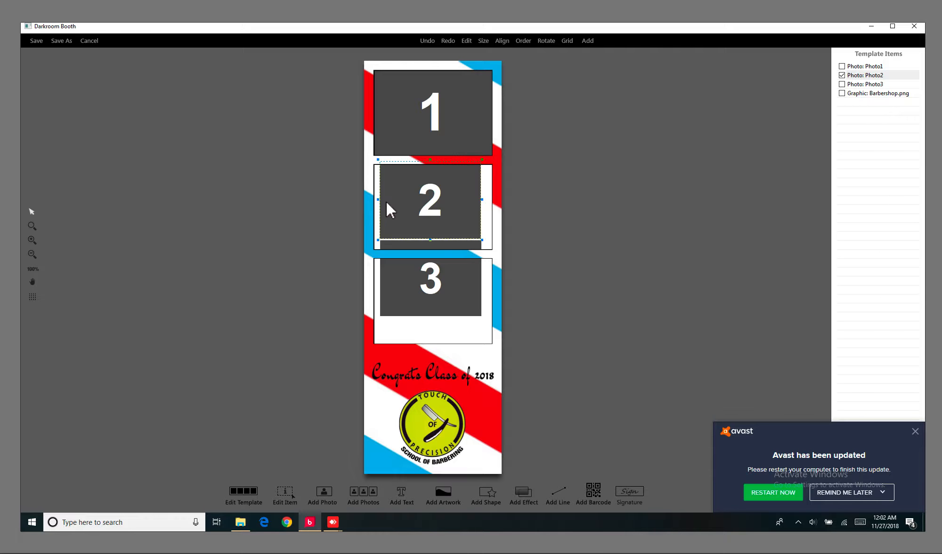
pyautogui.moveTo(378, 200); pyautogui.dragTo(370, 200)
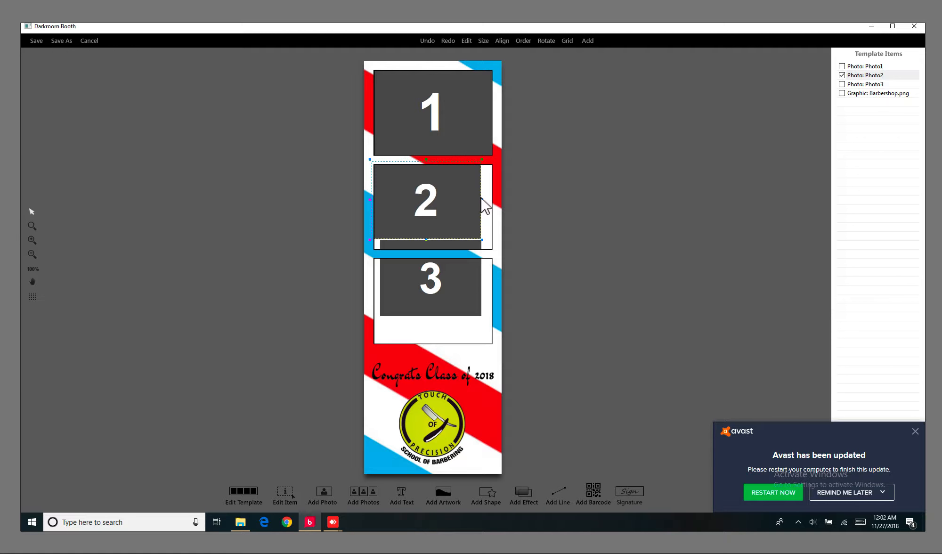
pyautogui.moveTo(482, 199); pyautogui.dragTo(494, 200)
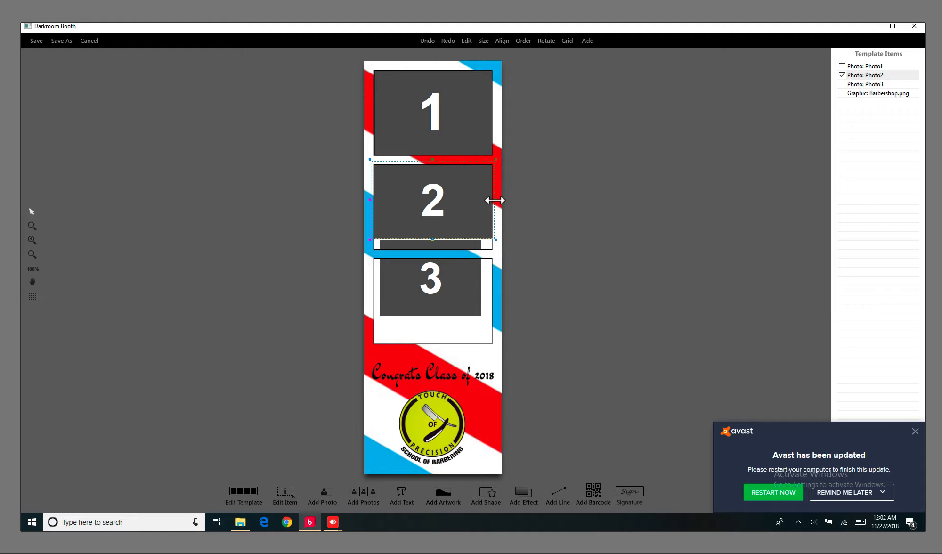
pyautogui.moveTo(433, 239); pyautogui.dragTo(432, 246)
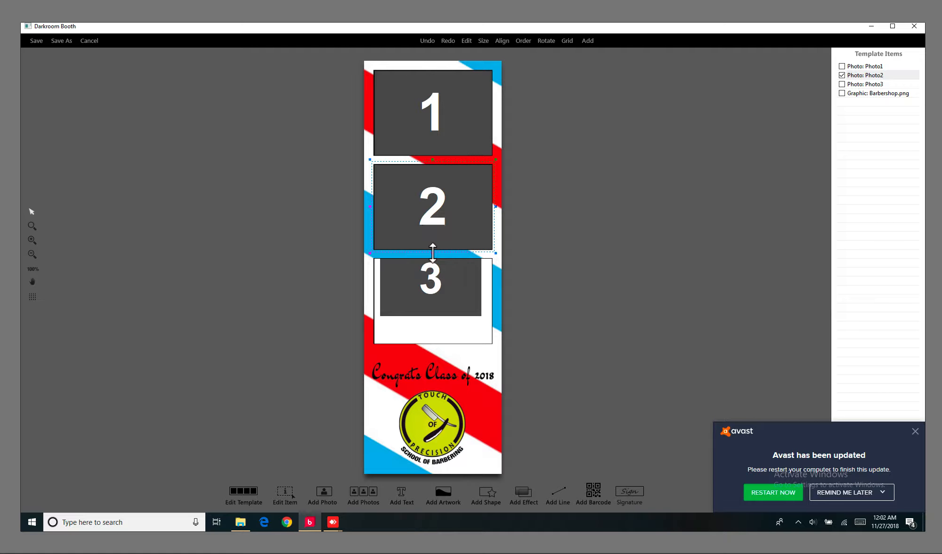
# - Move and stretch the Photo3 placeholder so it completely fills the overlay's lowest photo frame
pyautogui.click(431, 302)
pyautogui.moveTo(447, 295); pyautogui.dragTo(447, 311)
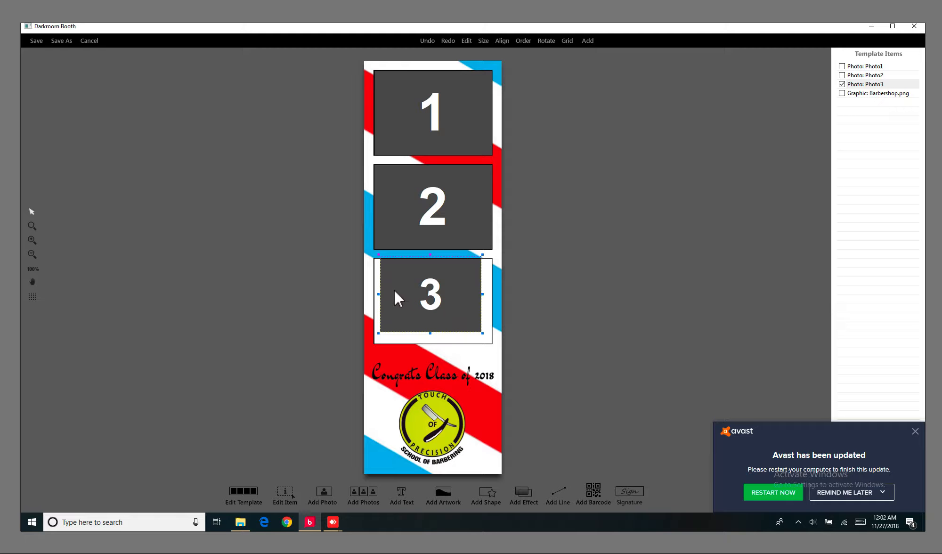
pyautogui.moveTo(378, 294); pyautogui.dragTo(369, 293)
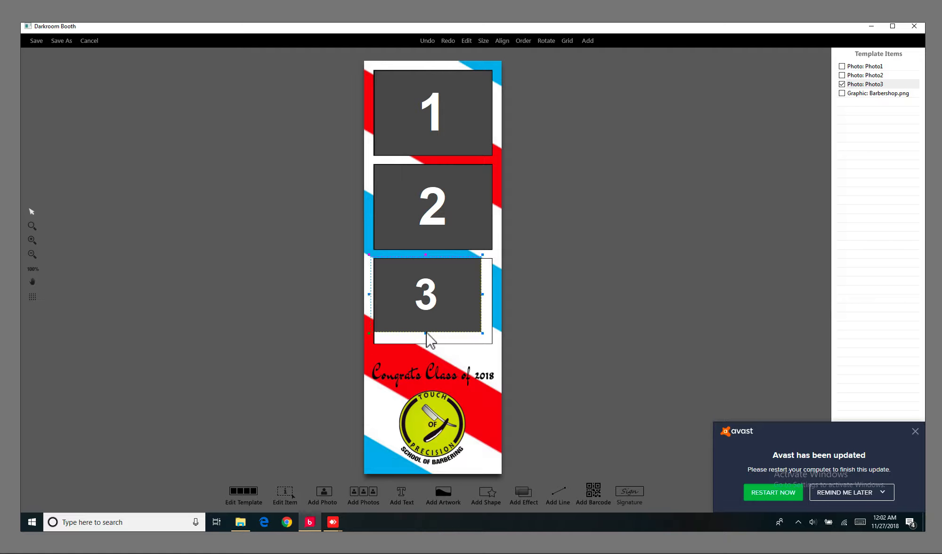
pyautogui.moveTo(425, 334); pyautogui.dragTo(425, 348)
pyautogui.moveTo(483, 302); pyautogui.dragTo(495, 302)
pyautogui.click(478, 356)
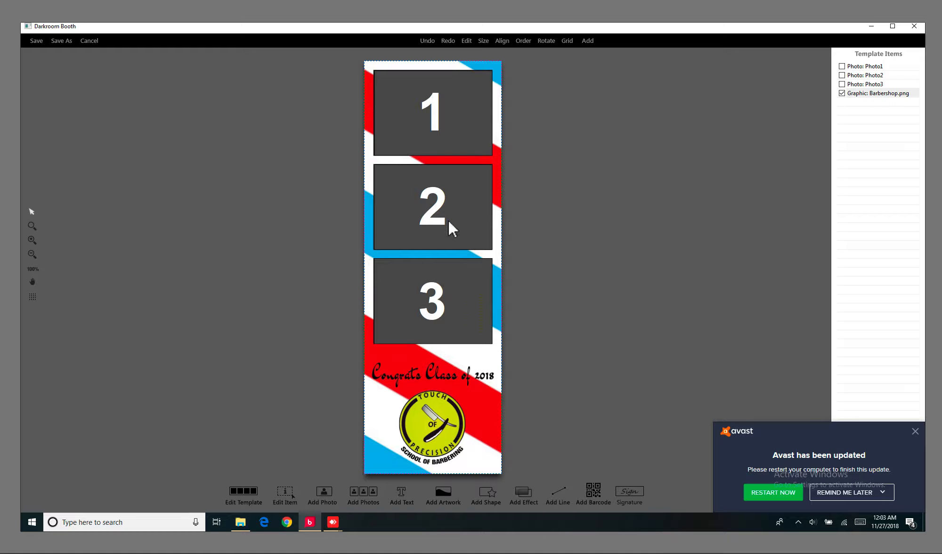
# - Save the template in BoothTemplates under the name barbershop and choose it as the event's custom template
pyautogui.click(60, 41)
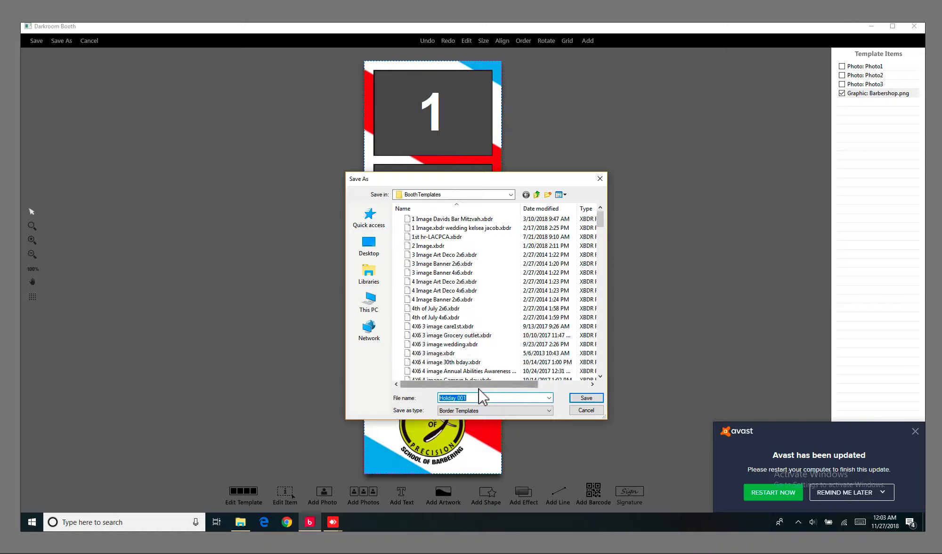
pyautogui.write('barbershop')
pyautogui.click(584, 399)
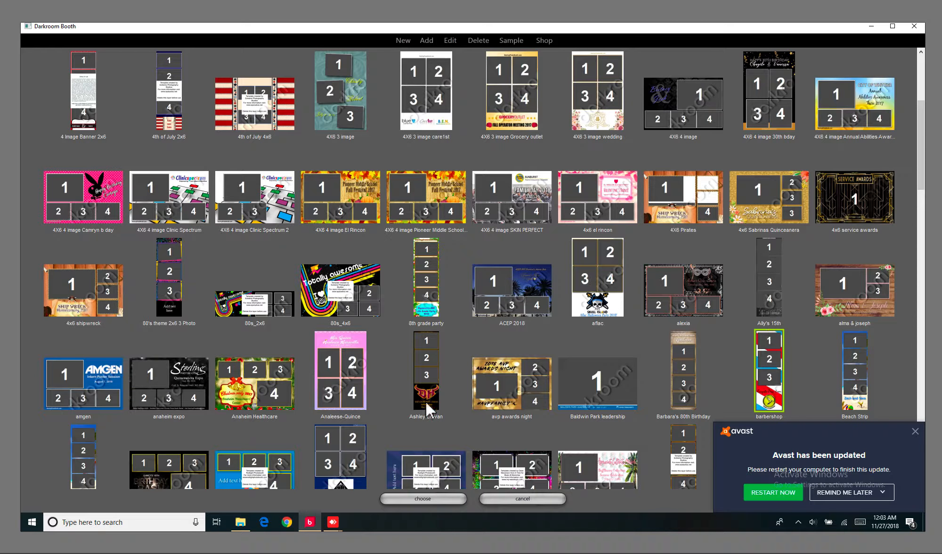
pyautogui.click(410, 500)
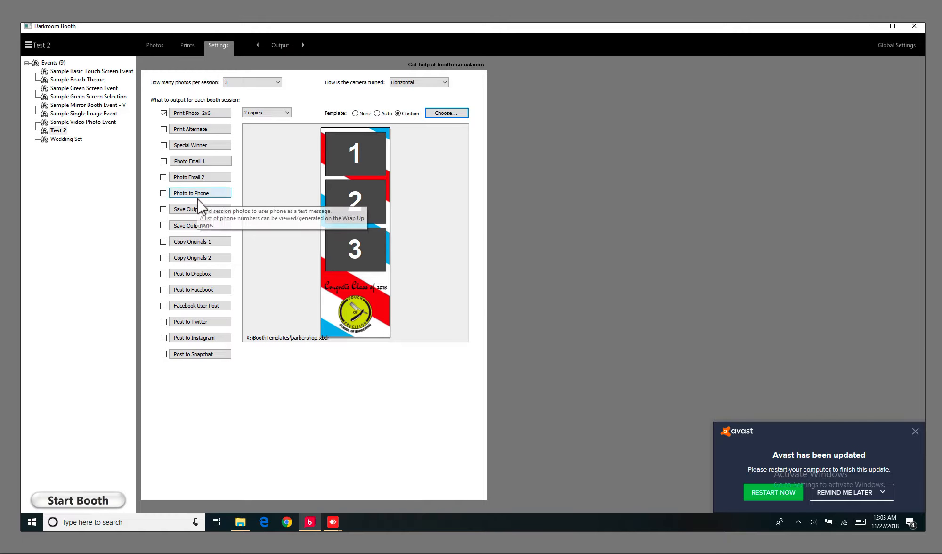
pyautogui.click(198, 114)
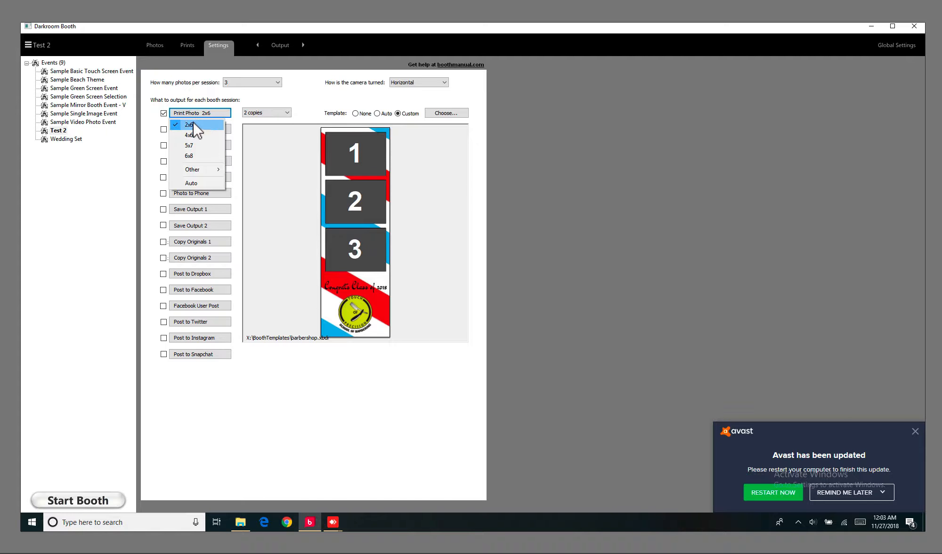
pyautogui.click(190, 114)
pyautogui.click(191, 113)
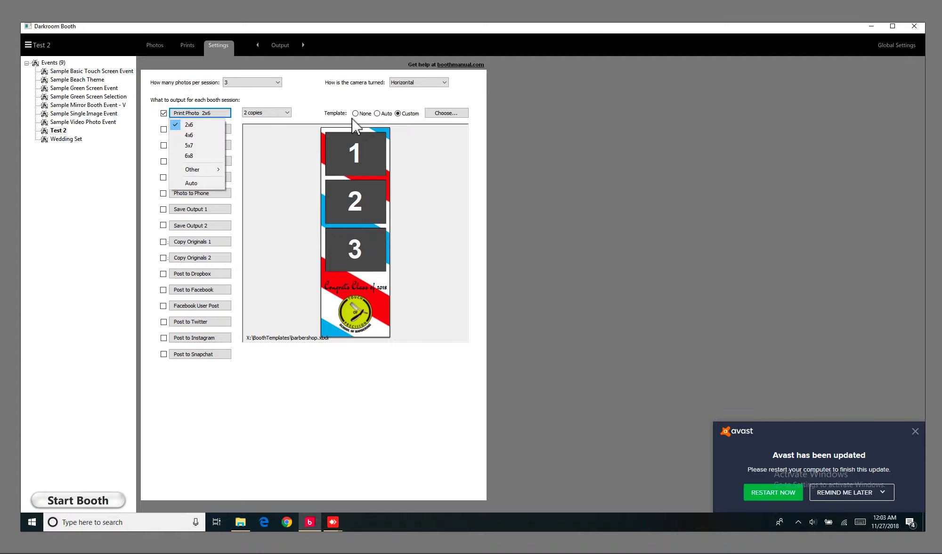
pyautogui.click(312, 94)
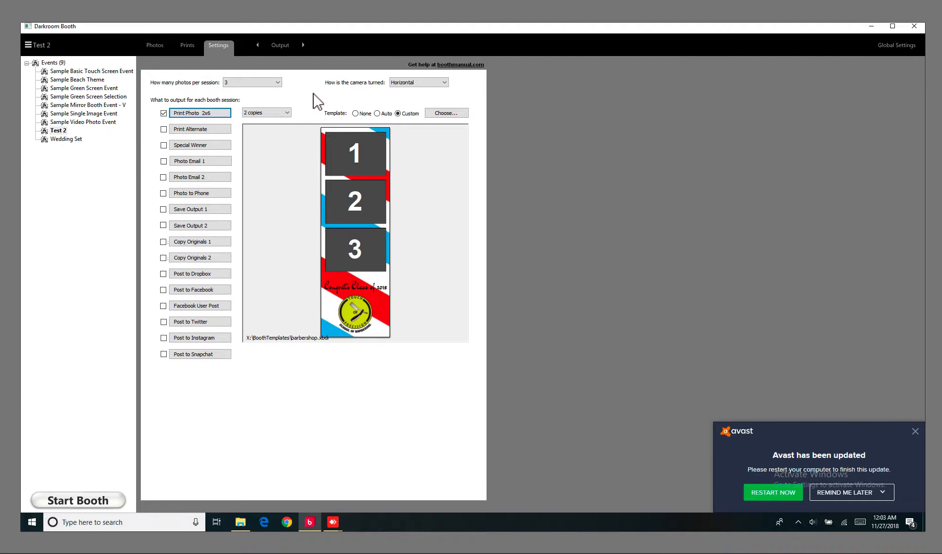
# - Open the existing 4X6 4 image El Rincon template from the template library for editing
pyautogui.click(443, 115)
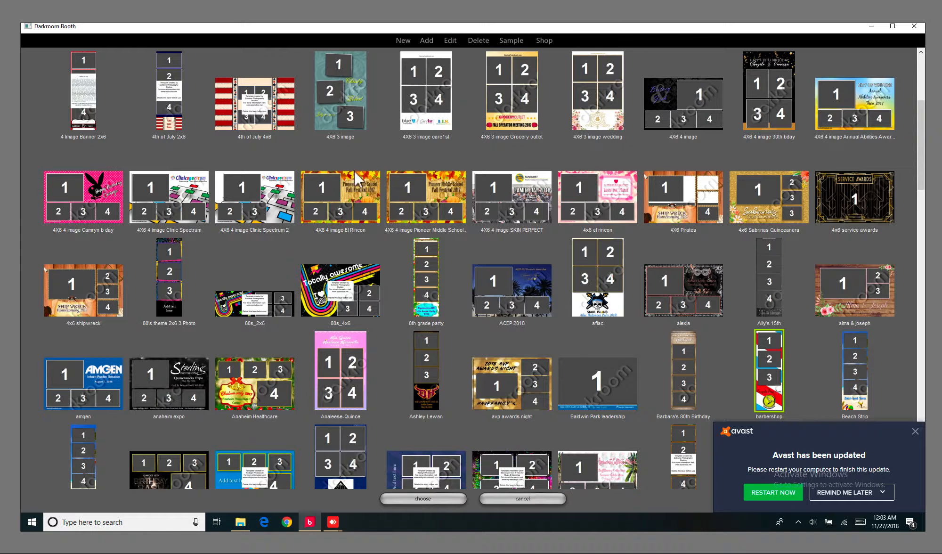
pyautogui.click(352, 179)
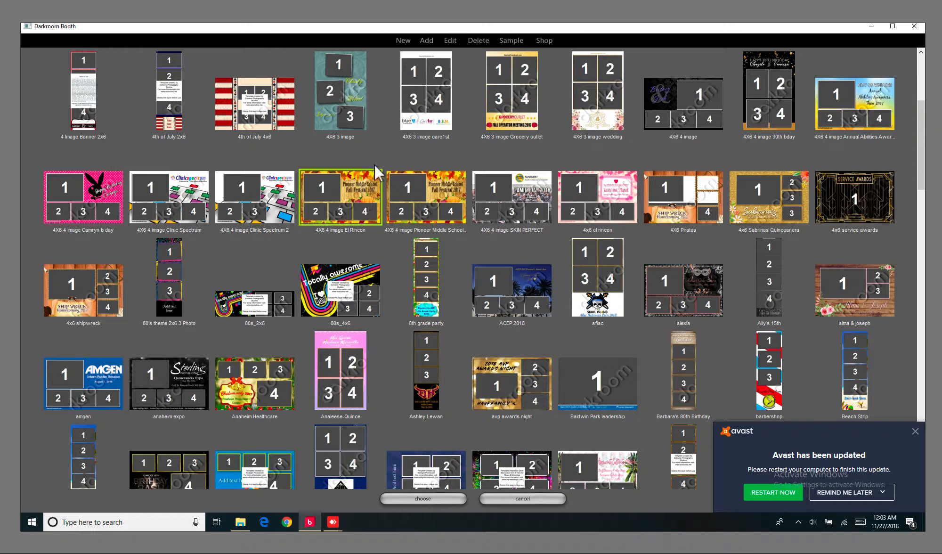
pyautogui.click(452, 40)
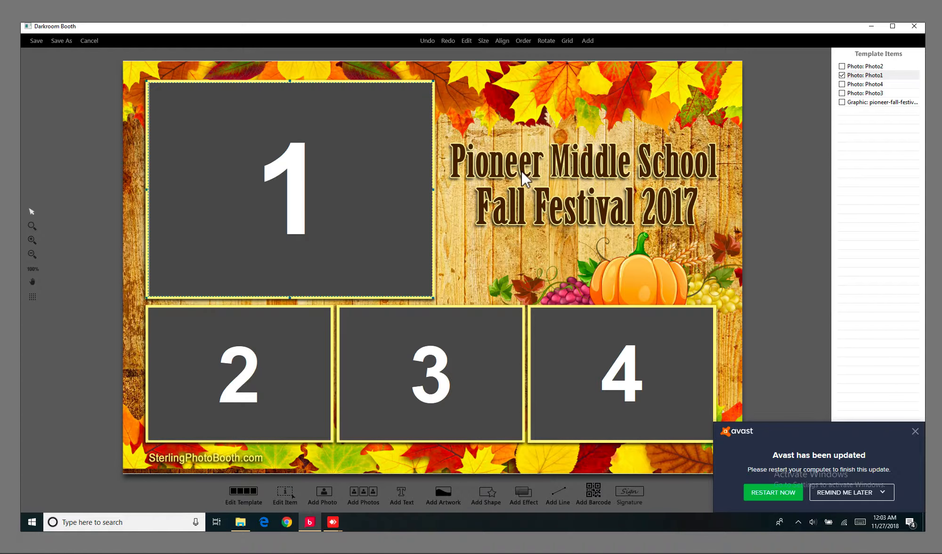
# - Delete the pioneer-fall-festival background graphic from the template, confirming the removal
pyautogui.click(522, 173)
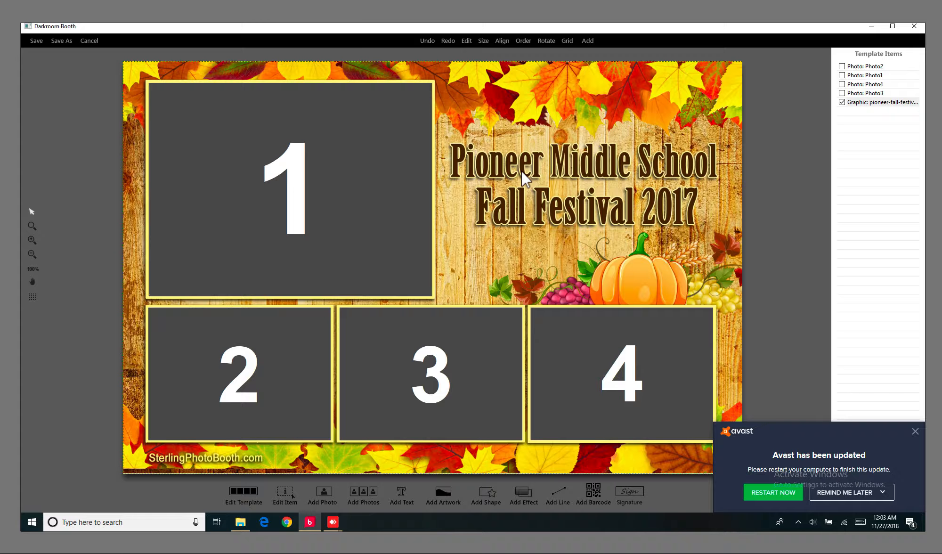
pyautogui.rightClick(522, 173)
pyautogui.click(554, 265)
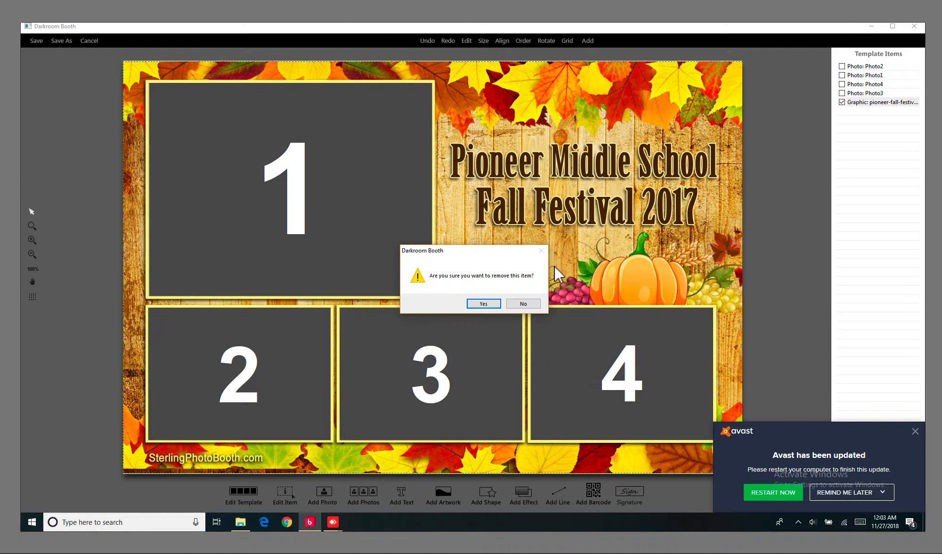
pyautogui.click(489, 302)
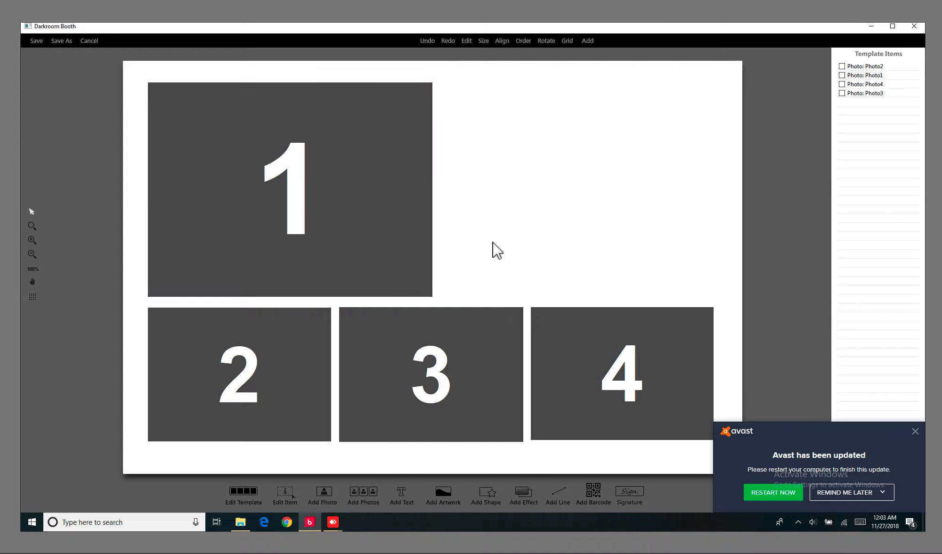
# - Add the Comic-Con PNG from USB Drive (E:) to the template as a single graphic with default options
pyautogui.click(448, 493)
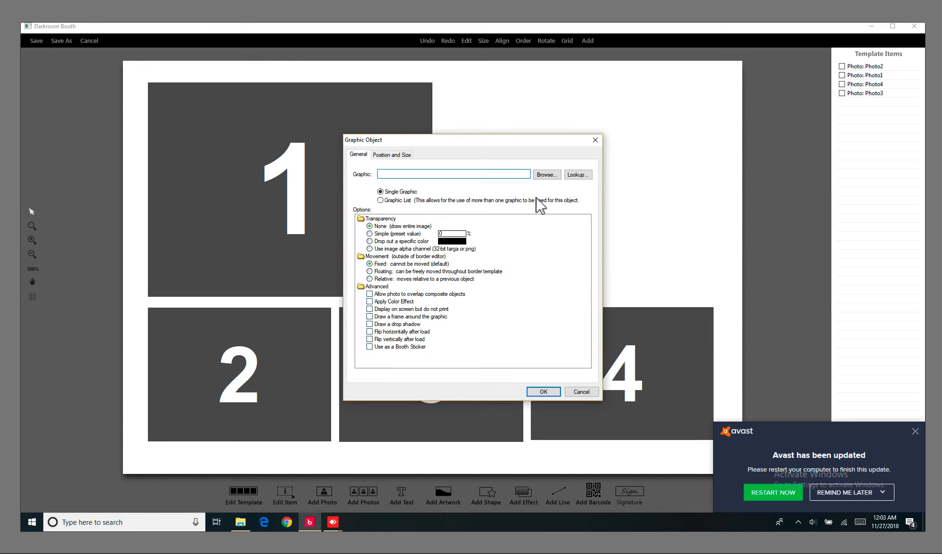
pyautogui.click(545, 176)
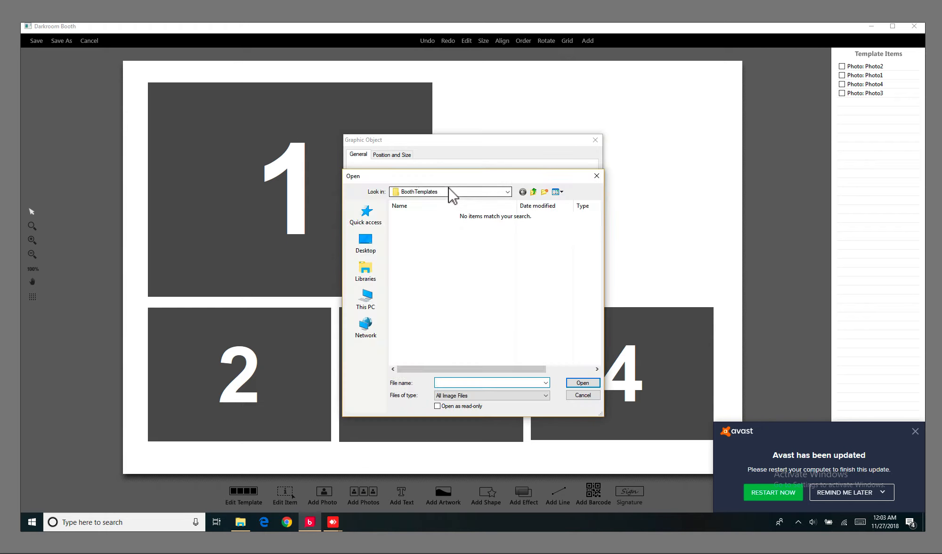
pyautogui.click(367, 299)
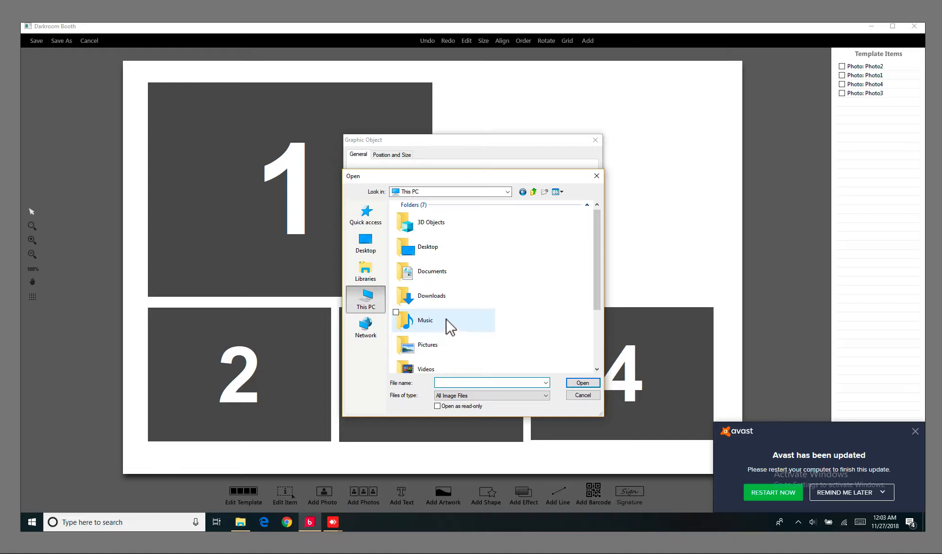
pyautogui.scroll(-2, 460, 322)
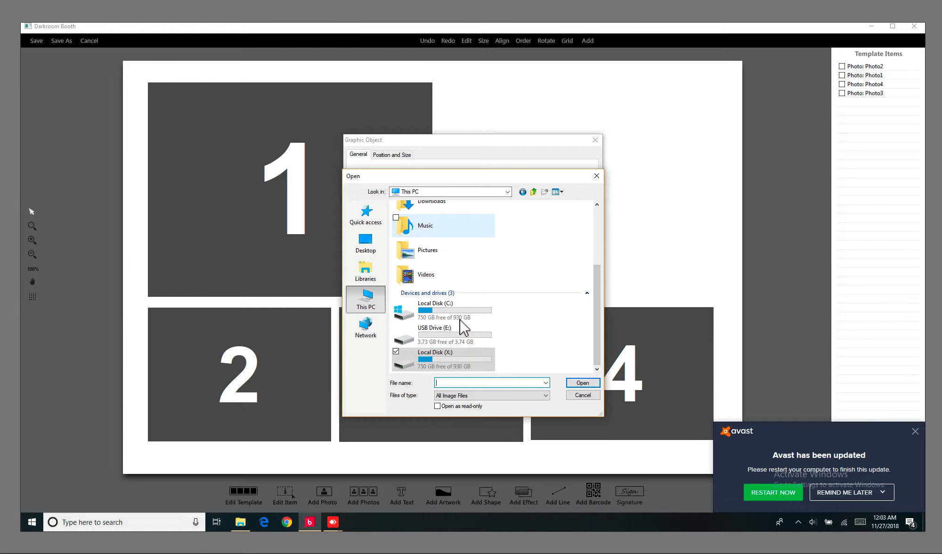
pyautogui.doubleClick(442, 335)
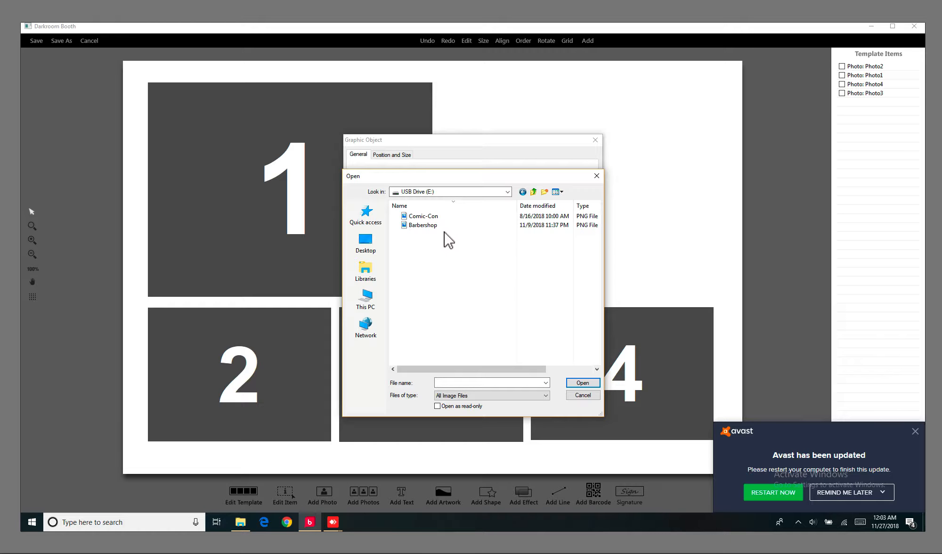
pyautogui.click(426, 217)
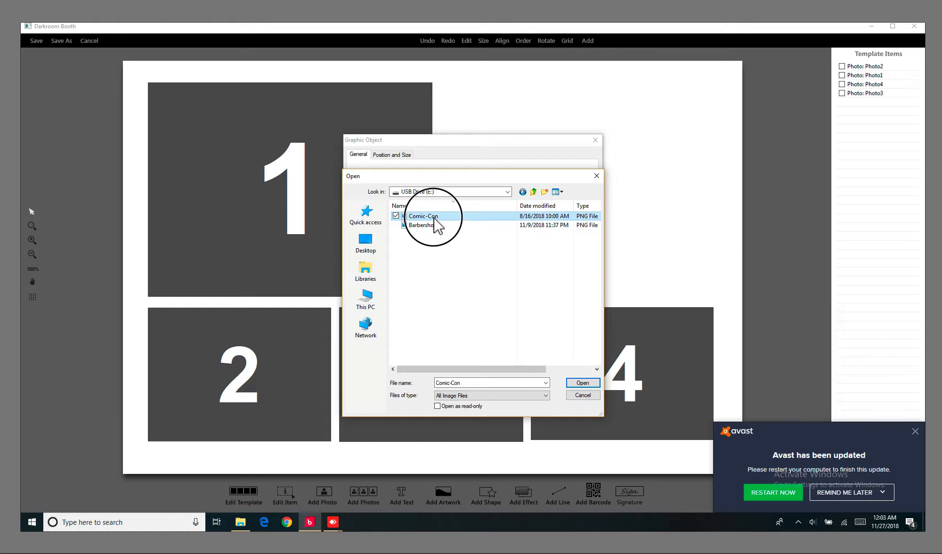
pyautogui.click(584, 381)
pyautogui.click(541, 392)
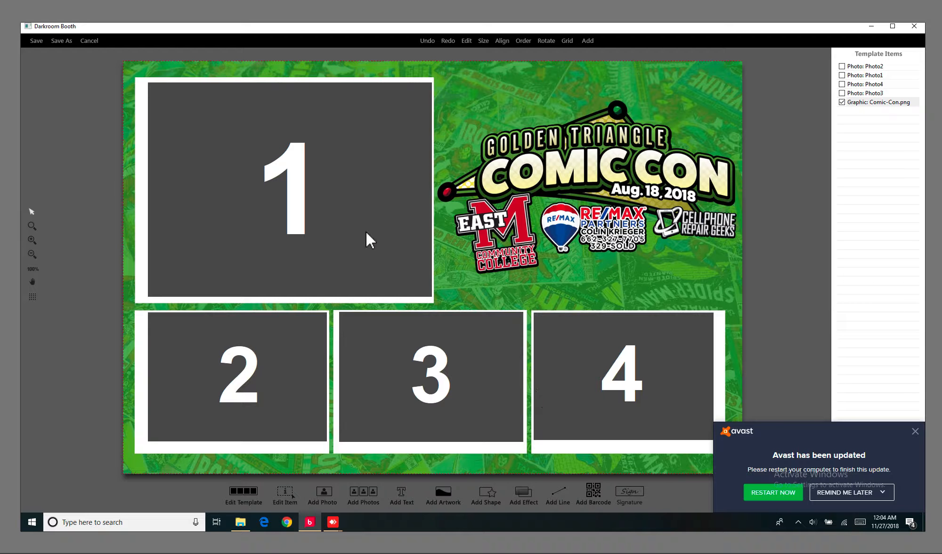
# - Move the Photo1 placeholder up and left into the artwork's largest photo frame and try to stretch its width
pyautogui.moveTo(366, 231); pyautogui.dragTo(356, 207)
pyautogui.moveTo(419, 183); pyautogui.dragTo(441, 184)
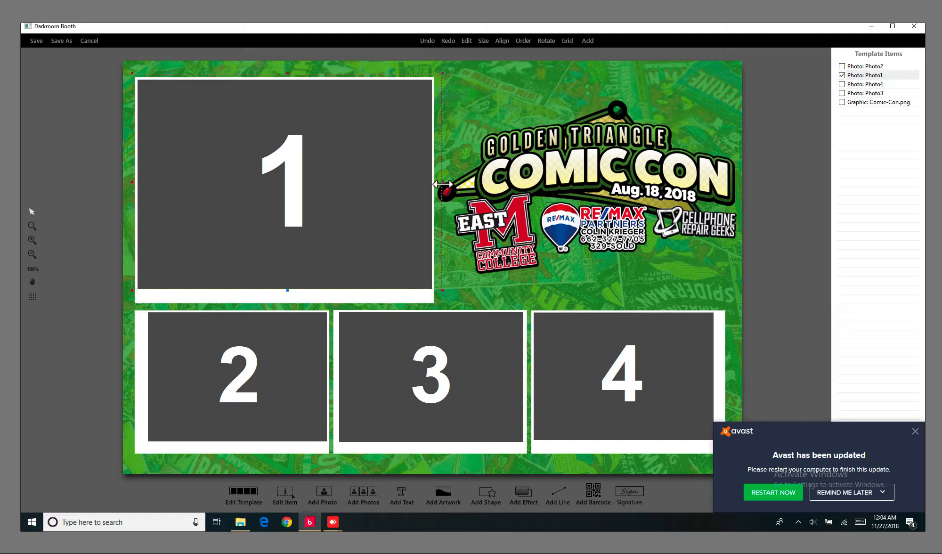
# - Leave the template editor without saving and choose the barbershop template for the event's print output
pyautogui.click(92, 39)
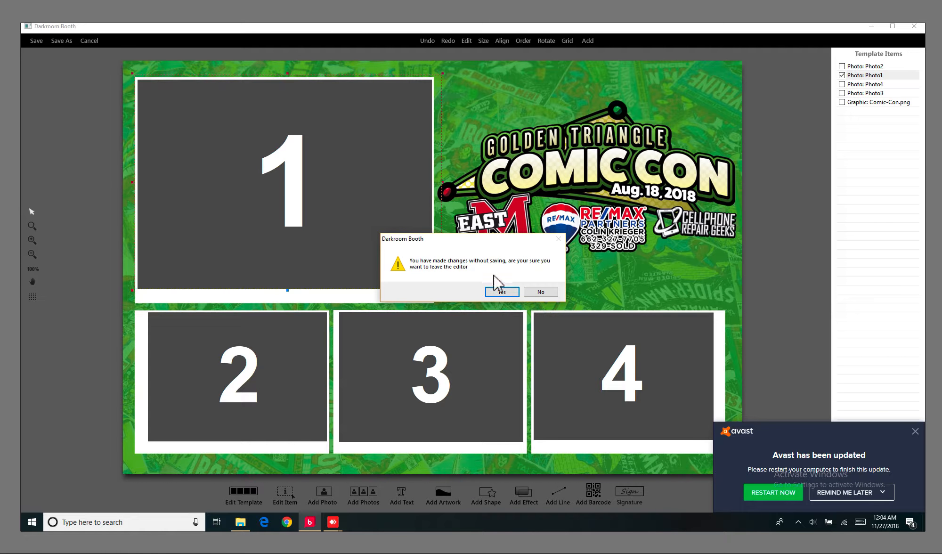
pyautogui.click(498, 290)
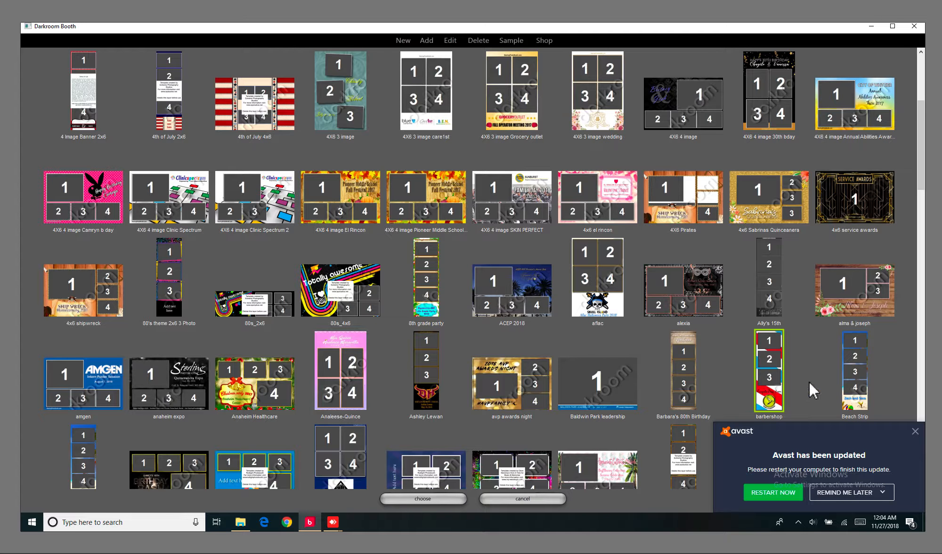
pyautogui.click(418, 497)
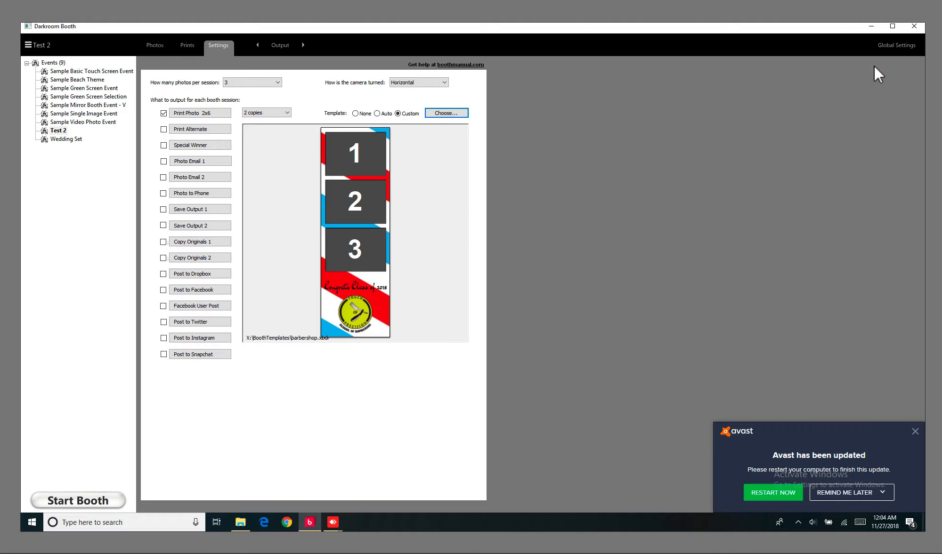
# - Add the DNP DSRX1 printer in the global printer options, accepting its default setup
pyautogui.click(892, 46)
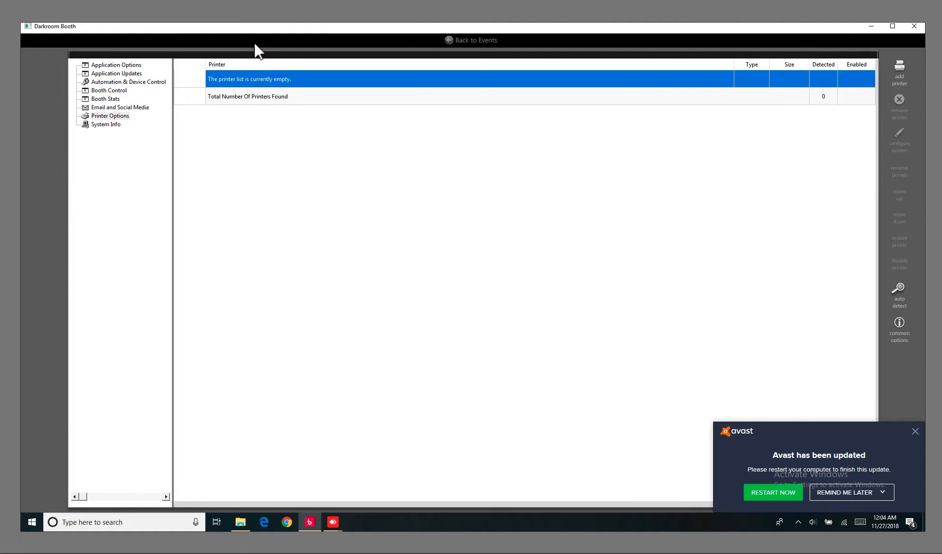
pyautogui.click(121, 117)
pyautogui.click(899, 71)
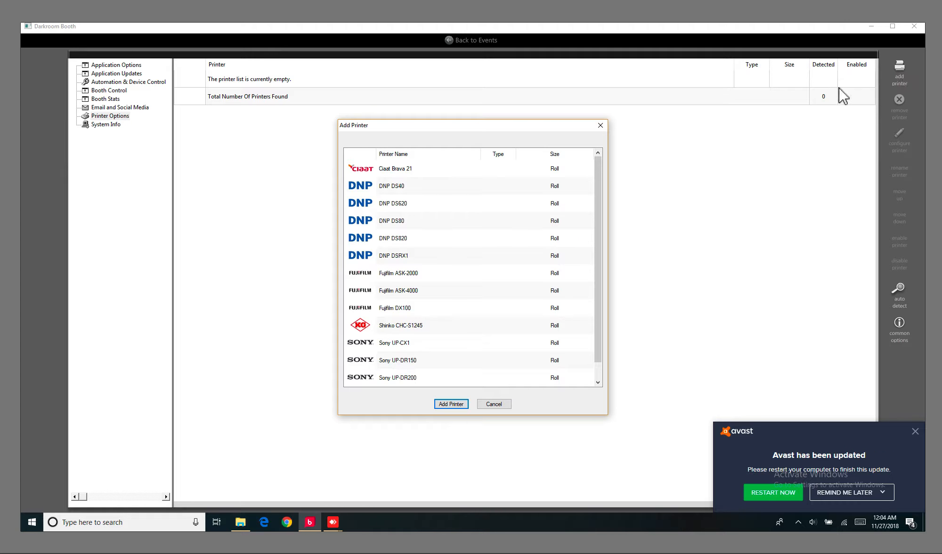
pyautogui.click(405, 254)
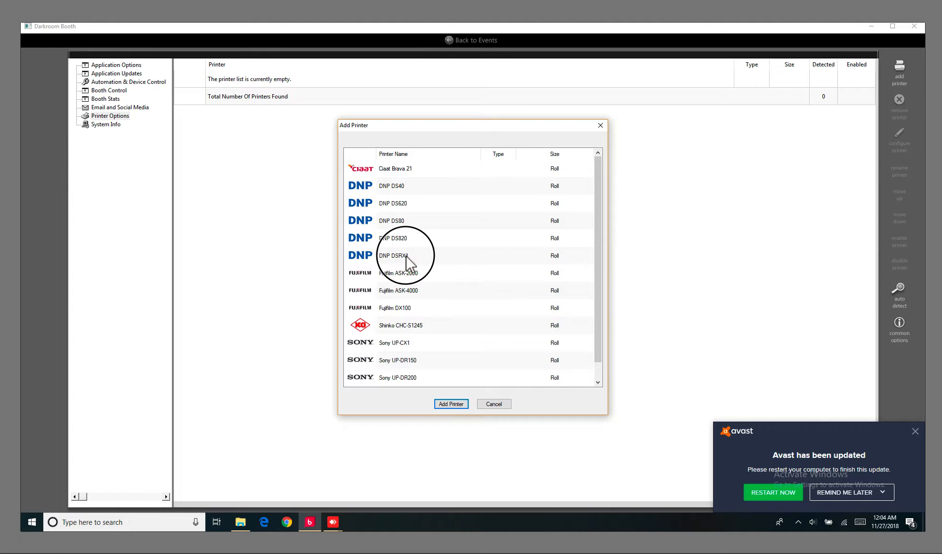
pyautogui.click(450, 404)
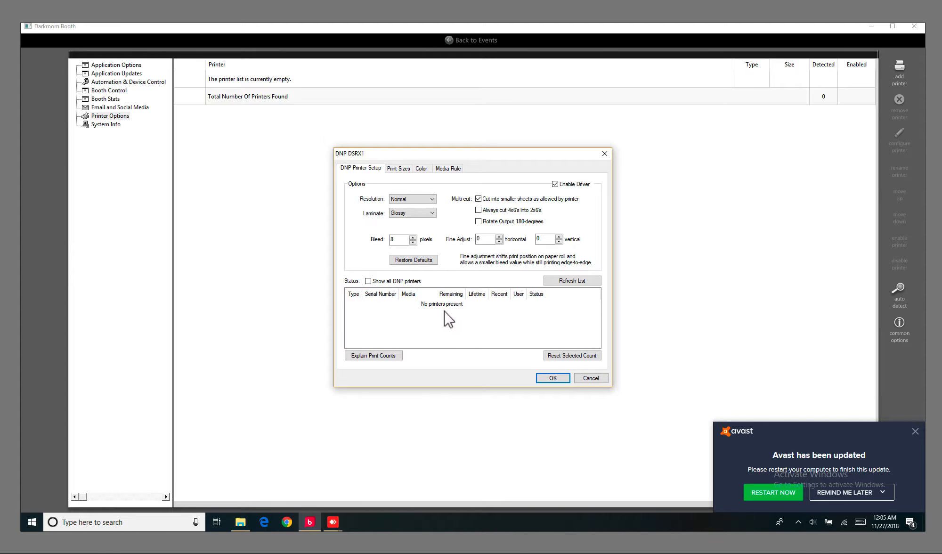
pyautogui.click(552, 377)
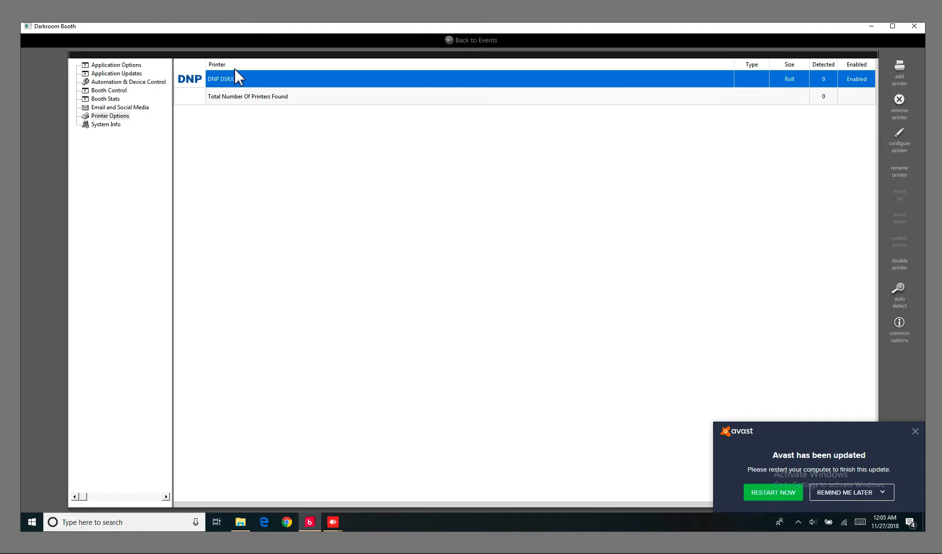
# - Review the DNP DSRX1 printer's setup options and return to the event settings
pyautogui.doubleClick(275, 78)
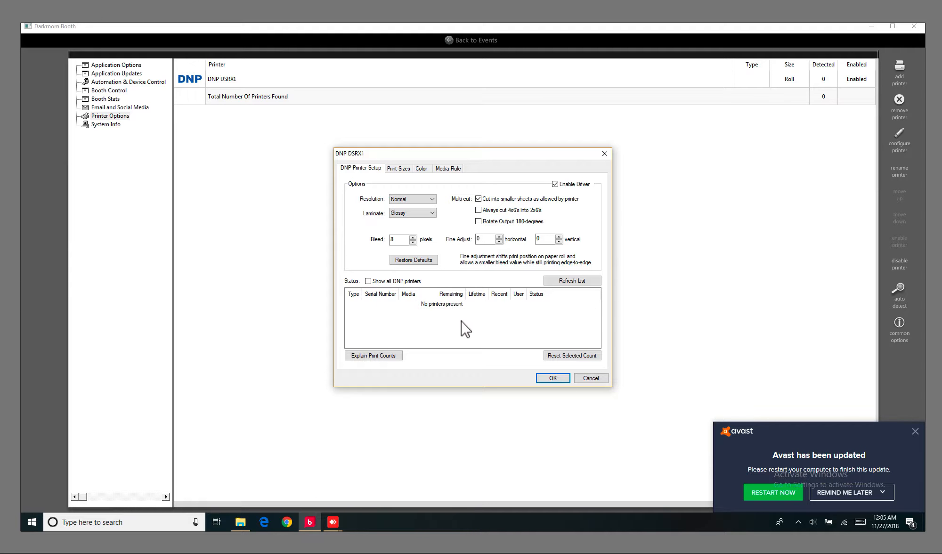
pyautogui.click(553, 378)
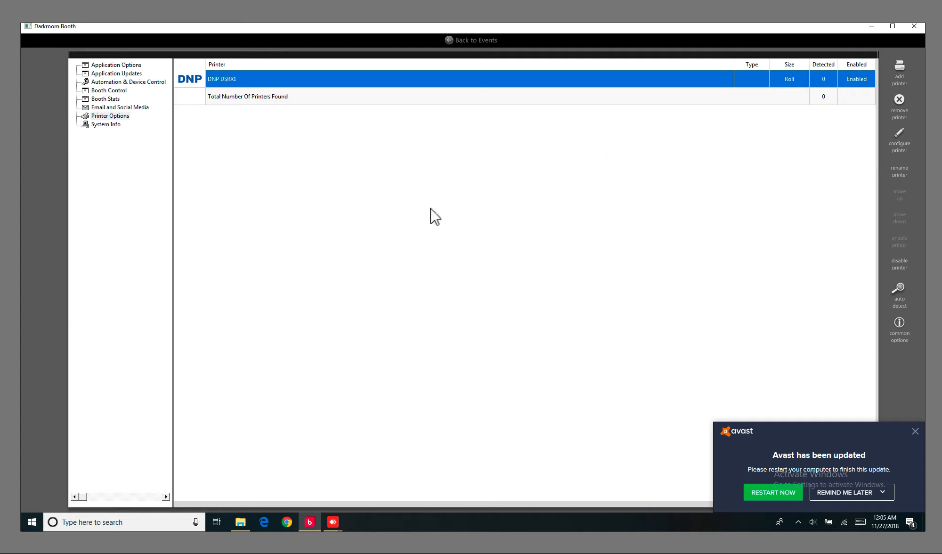
pyautogui.click(476, 40)
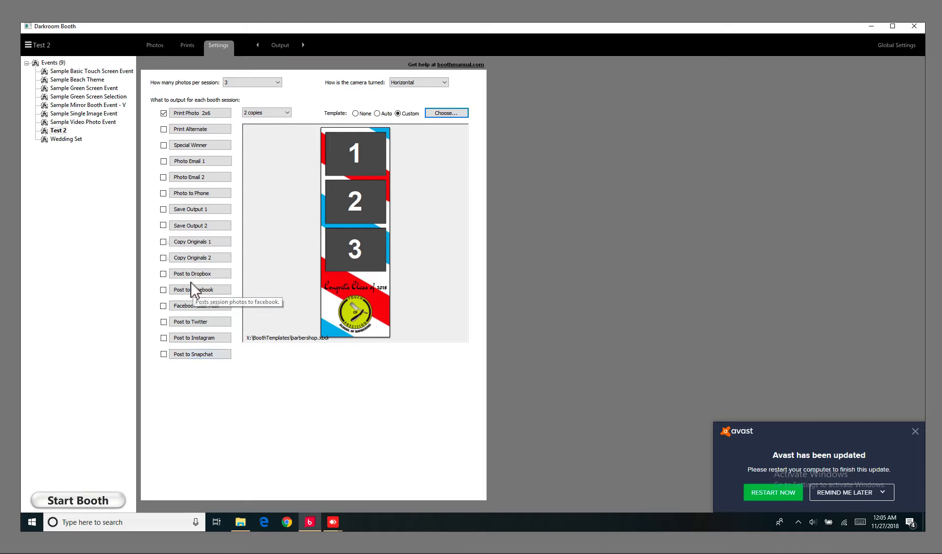
# - Try enabling the Facebook User Post output with Full Size images, and switch that output back off
pyautogui.click(187, 306)
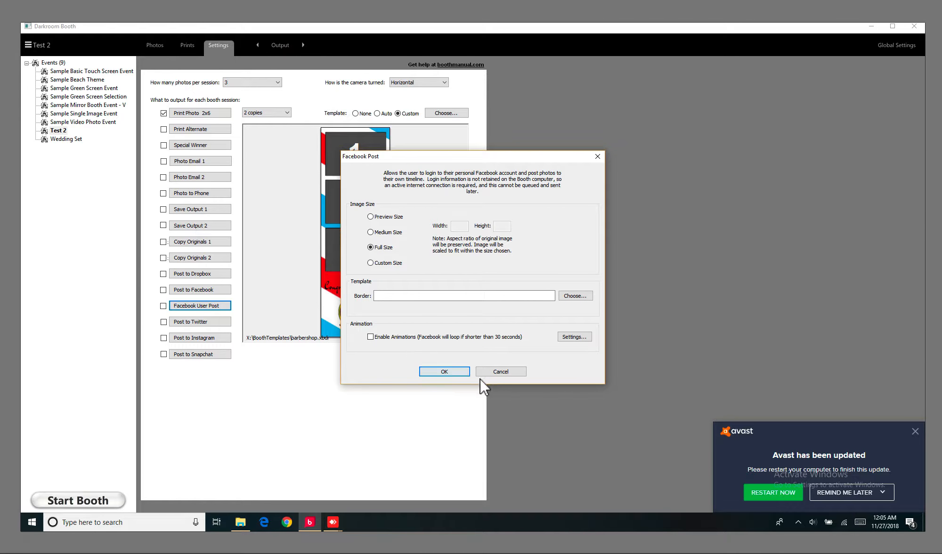
pyautogui.click(453, 373)
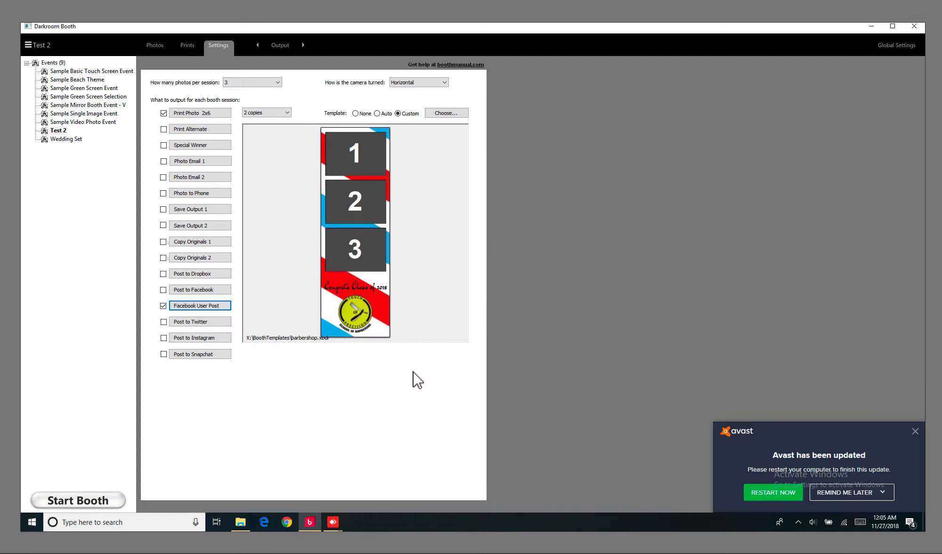
pyautogui.click(163, 306)
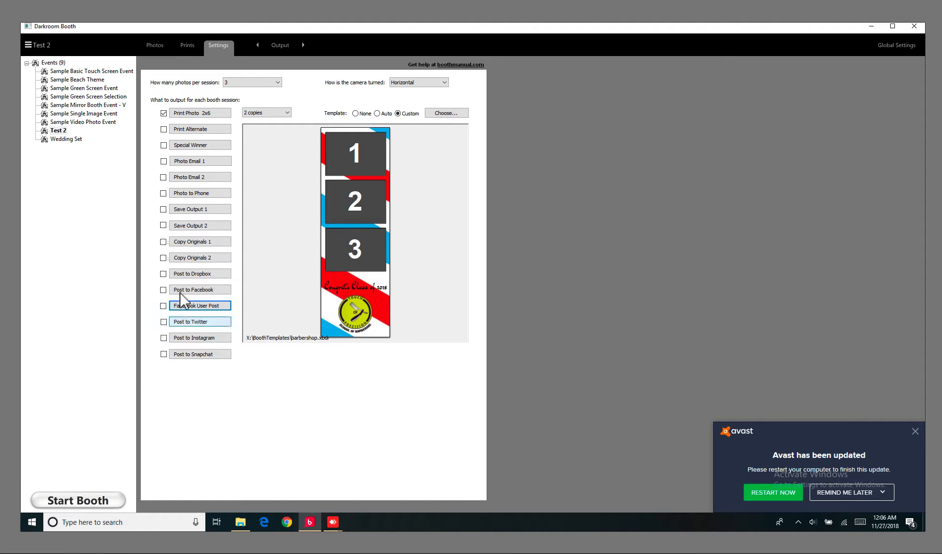
# - Add a Facebook account to the global email and social media settings and return to the event
pyautogui.click(894, 45)
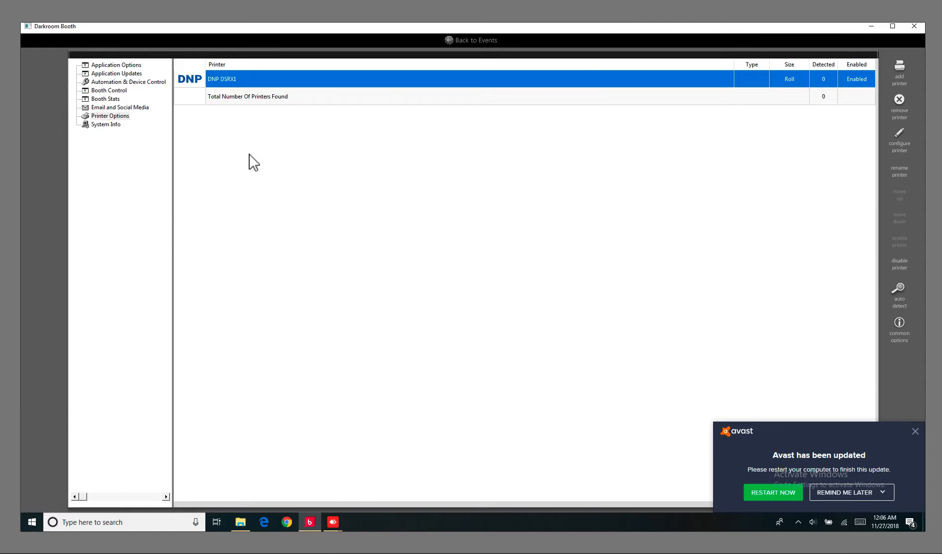
pyautogui.click(116, 110)
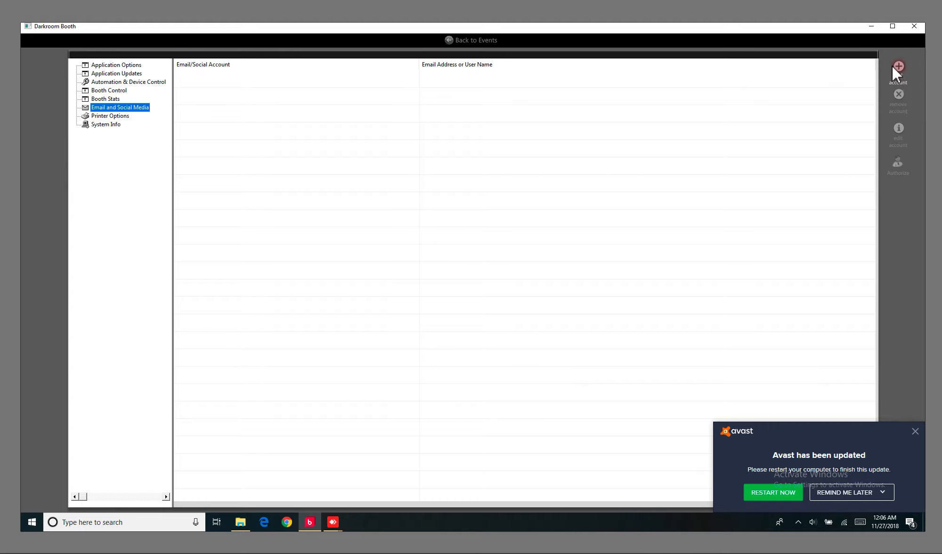
pyautogui.click(894, 67)
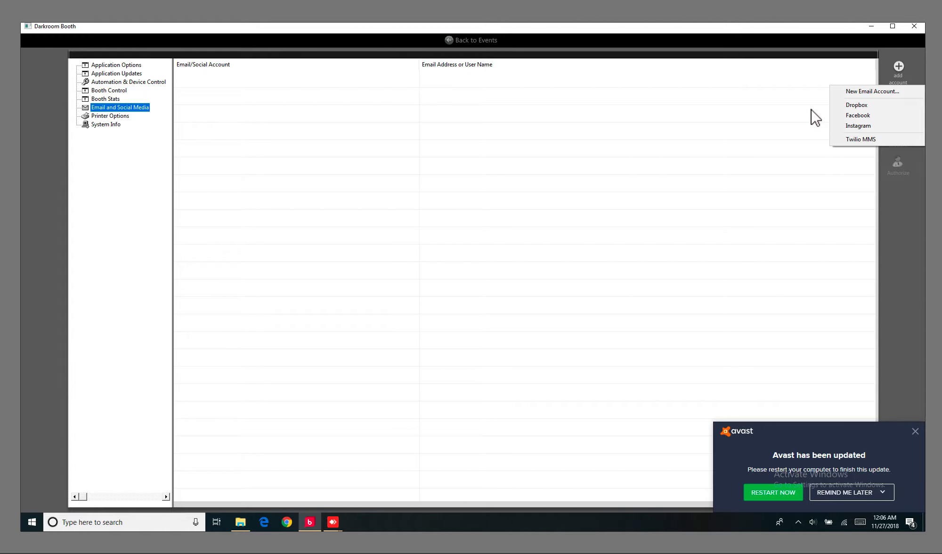
pyautogui.click(869, 115)
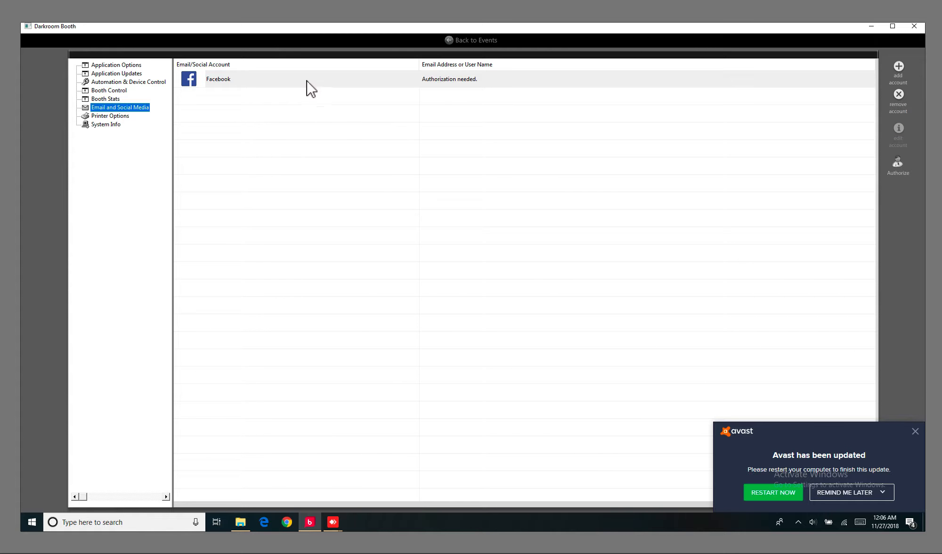
pyautogui.click(462, 39)
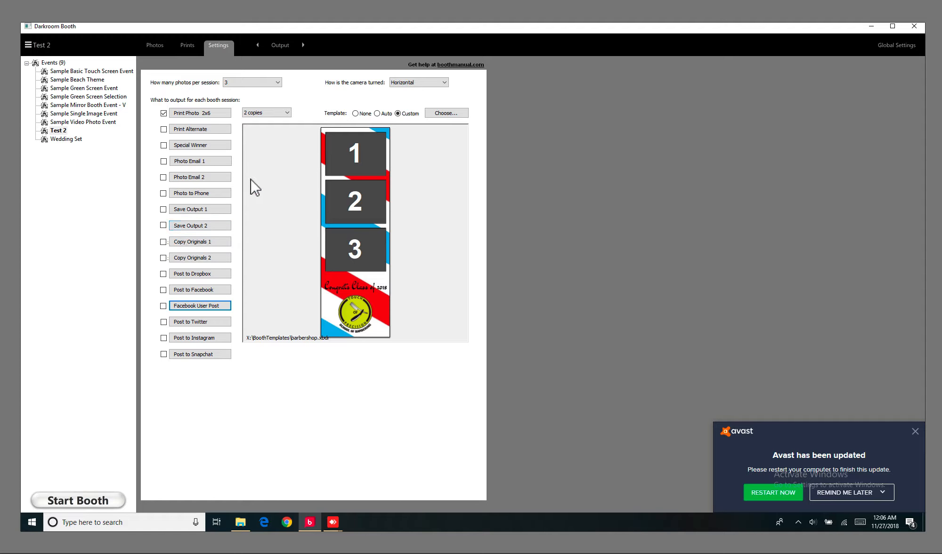
# - In the event's Screens settings, choose 2017 touch Button Sample NO Copies 2 as the screen template
pyautogui.click(286, 45)
pyautogui.click(286, 46)
pyautogui.click(561, 93)
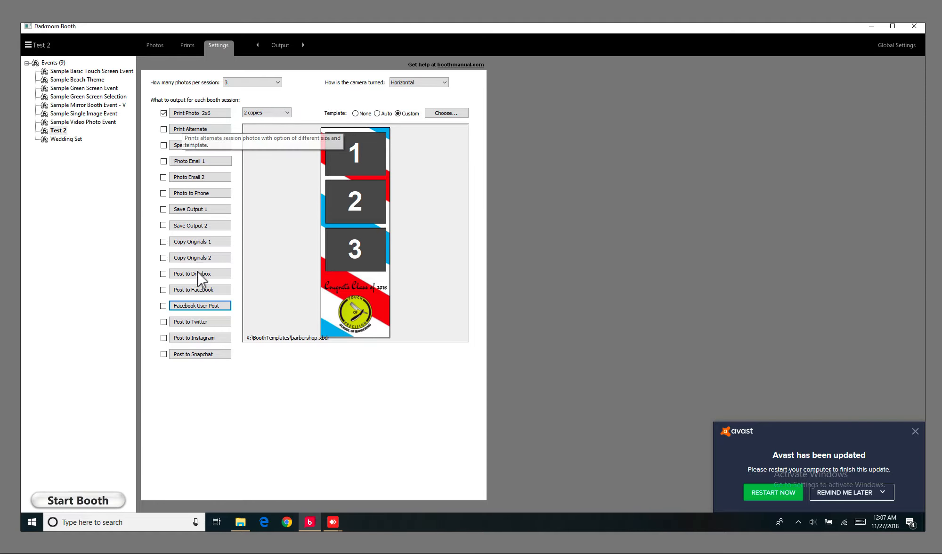
pyautogui.click(273, 46)
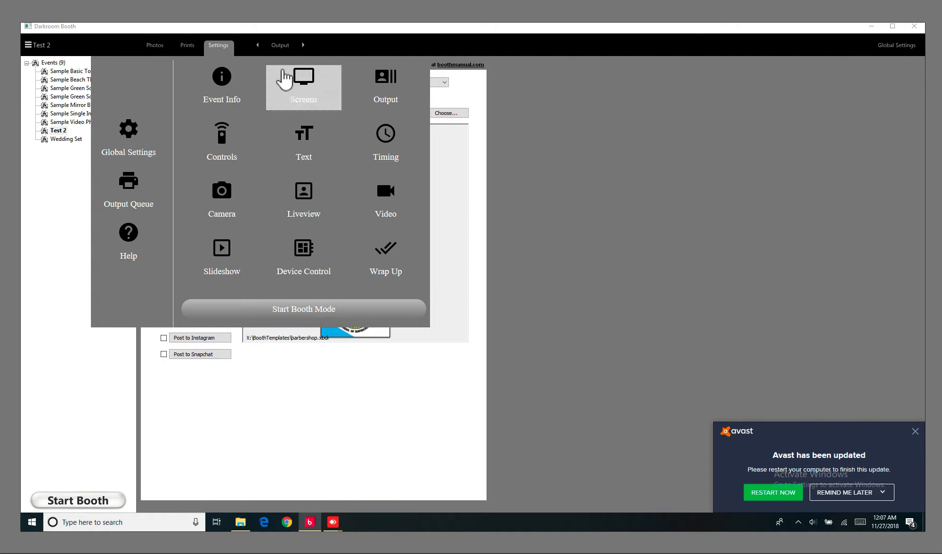
pyautogui.click(311, 75)
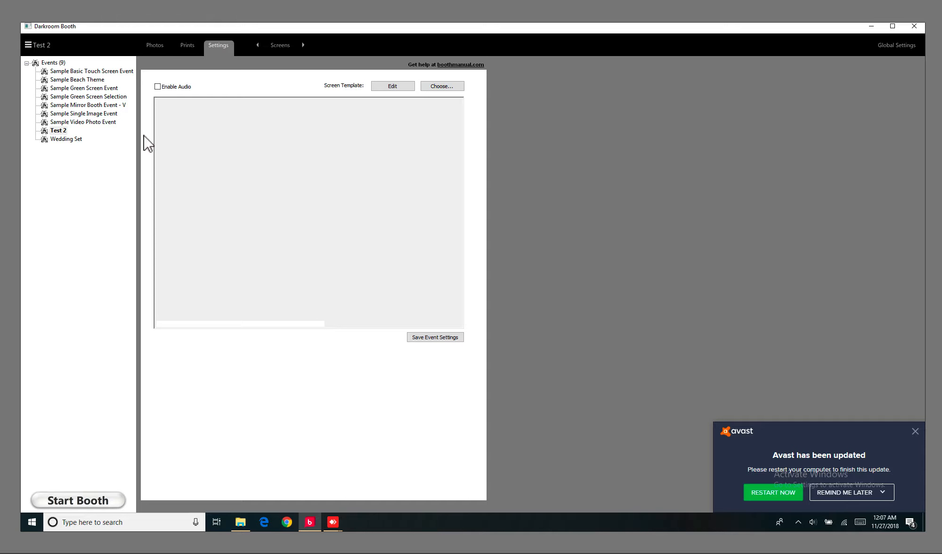
pyautogui.click(441, 88)
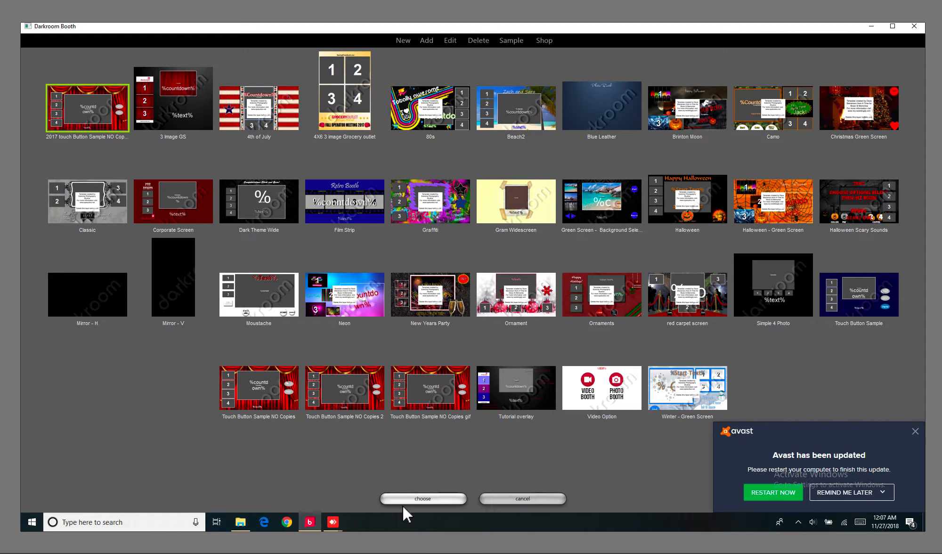
pyautogui.click(402, 492)
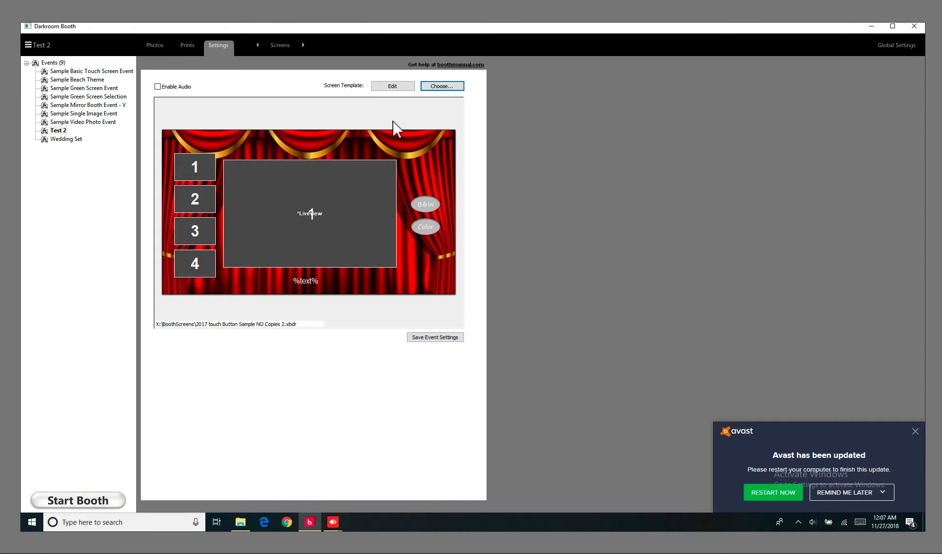
# - Edit the screen template by shifting the four-photo composite slightly left and down, and select the *Liveview placeholder
pyautogui.click(393, 87)
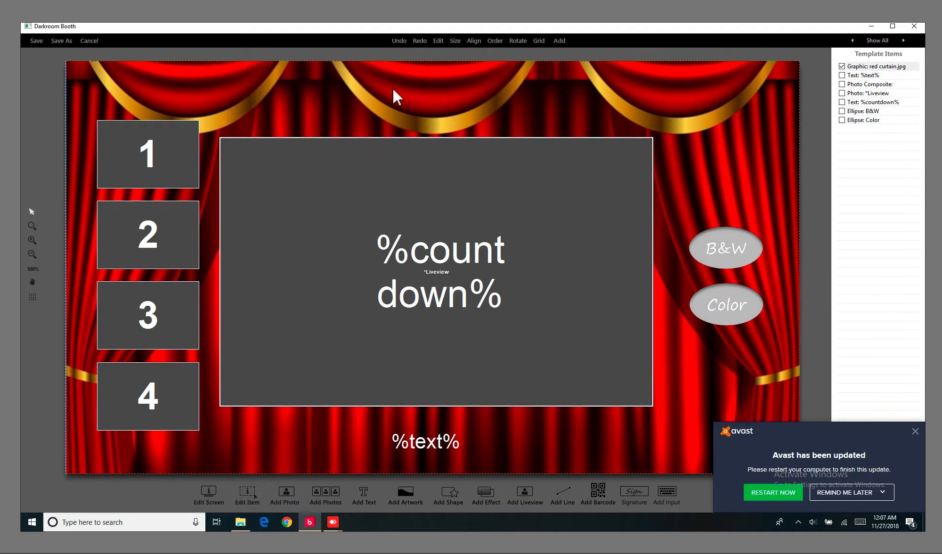
pyautogui.click(162, 124)
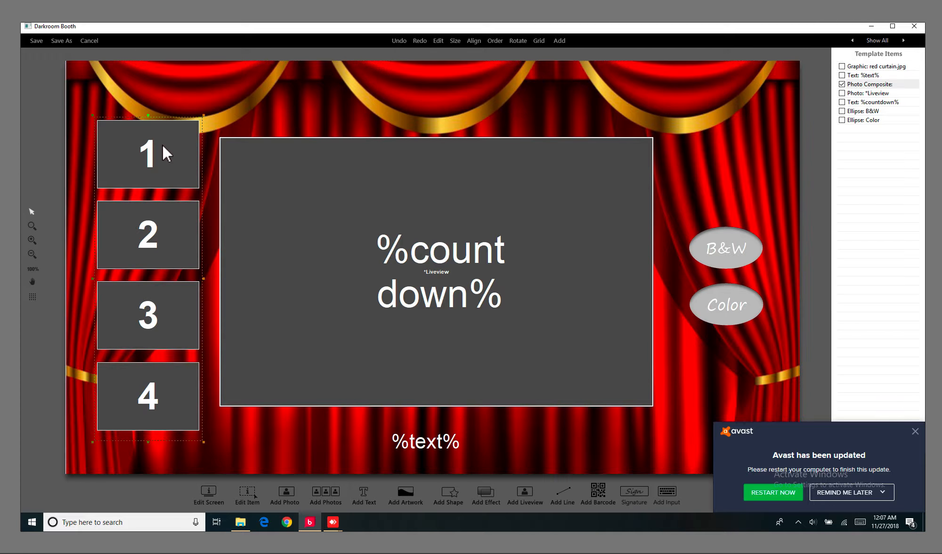
pyautogui.moveTo(163, 145)
pyautogui.mouseDown()
pyautogui.moveTo(186, 153)
pyautogui.moveTo(131, 139)
pyautogui.moveTo(123, 150)
pyautogui.moveTo(155, 148)
pyautogui.mouseUp()
pyautogui.click(481, 193)
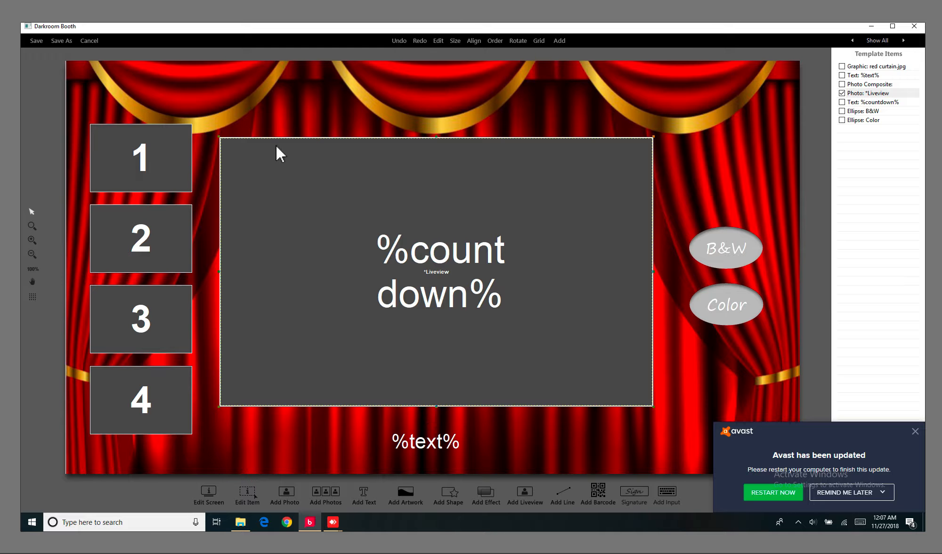
# - Leave the screen template editor and discard the unsaved changes
pyautogui.click(96, 40)
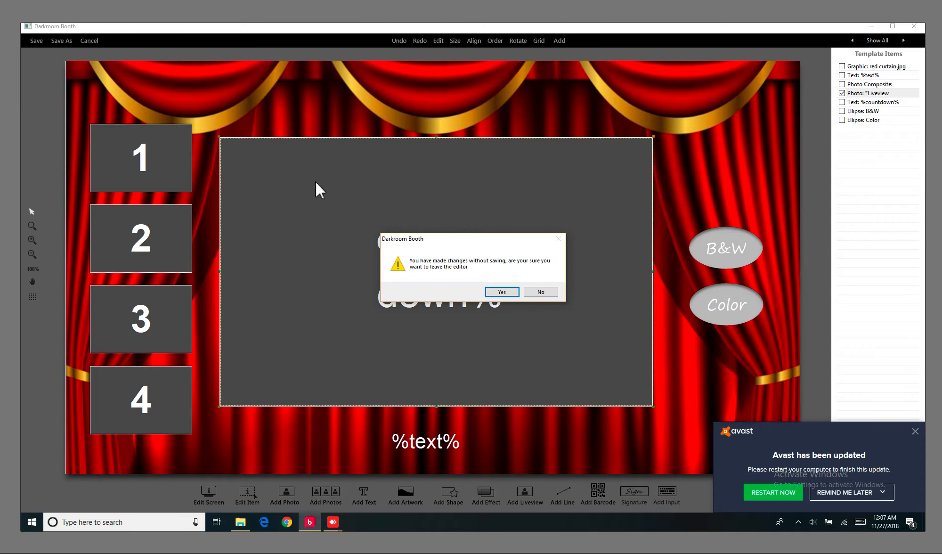
pyautogui.click(494, 288)
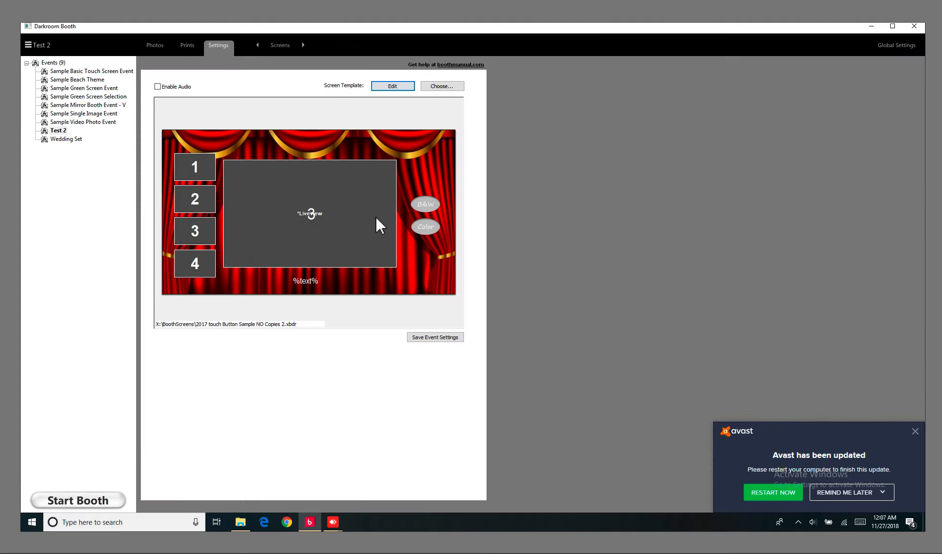
# - In the event's text settings, replace the Start Text with "Push B/W or Color to Start"
pyautogui.click(279, 46)
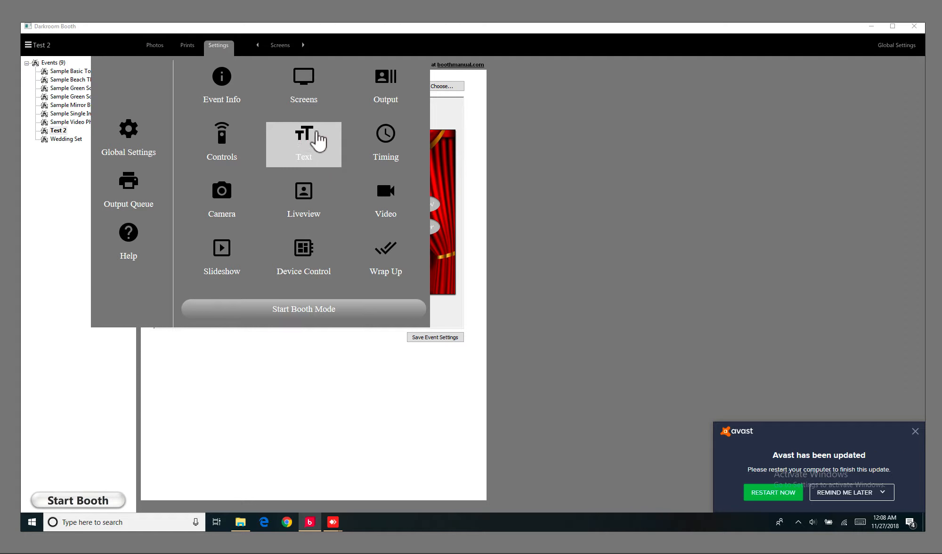
pyautogui.click(315, 150)
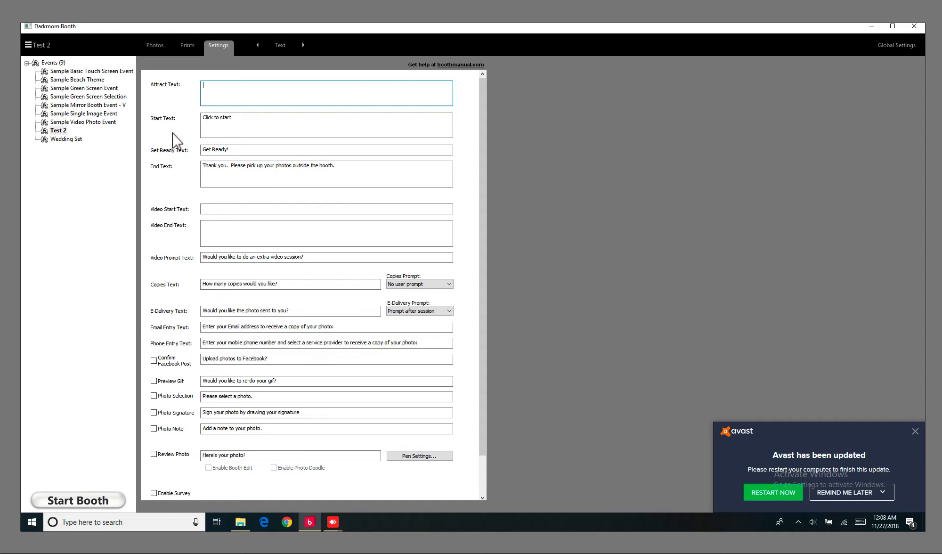
pyautogui.click(244, 119)
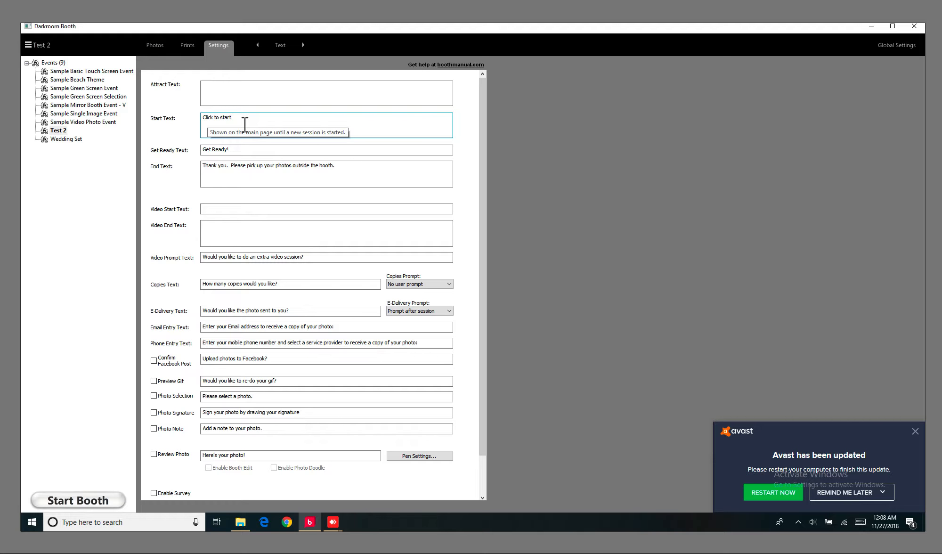
pyautogui.press('BackSpace')
pyautogui.press('BackSpace')
pyautogui.press('BackSpace')
pyautogui.press('BackSpace')
pyautogui.press('BackSpace')
pyautogui.press('BackSpace')
pyautogui.press('BackSpace')
pyautogui.press('BackSpace')
pyautogui.press('BackSpace')
pyautogui.press('BackSpace')
pyautogui.press('BackSpace')
pyautogui.press('BackSpace')
pyautogui.press('BackSpace')
pyautogui.press('BackSpace')
pyautogui.write('Push')
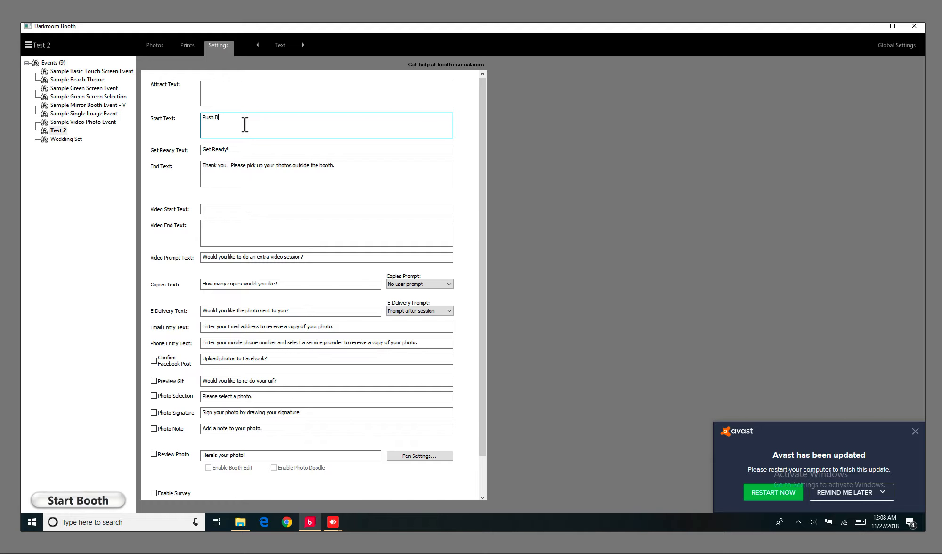
pyautogui.write('B/W or Color to Start')
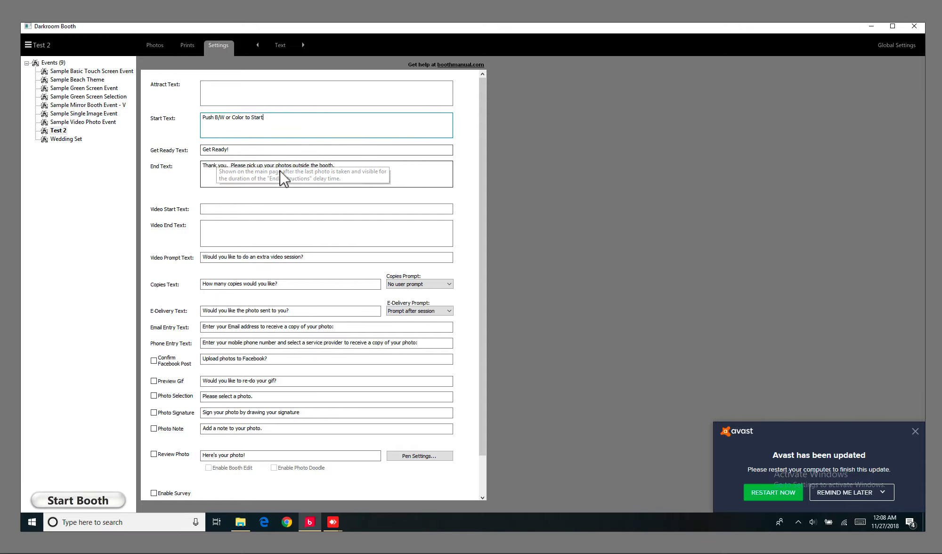
# - Review the event's End Text, its timing and delay settings, and its camera settings
pyautogui.click(348, 167)
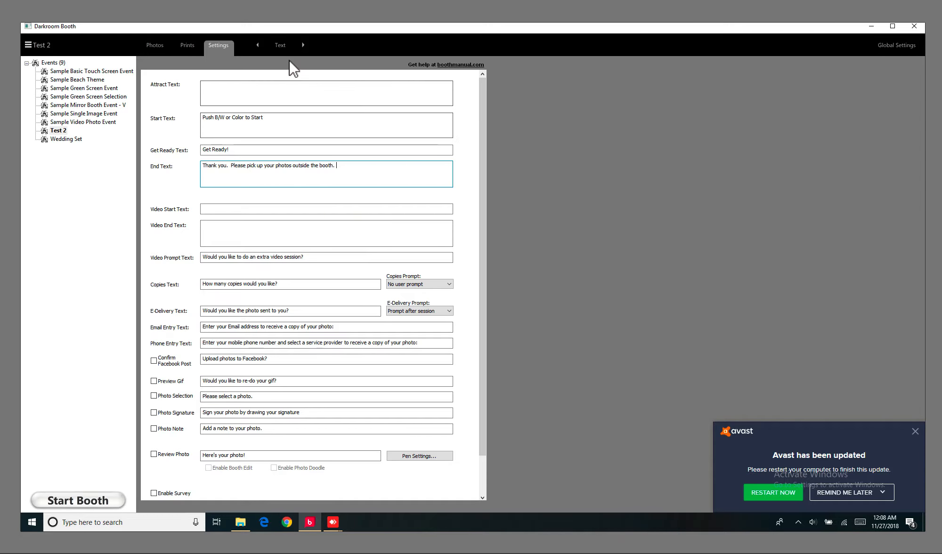
pyautogui.click(281, 45)
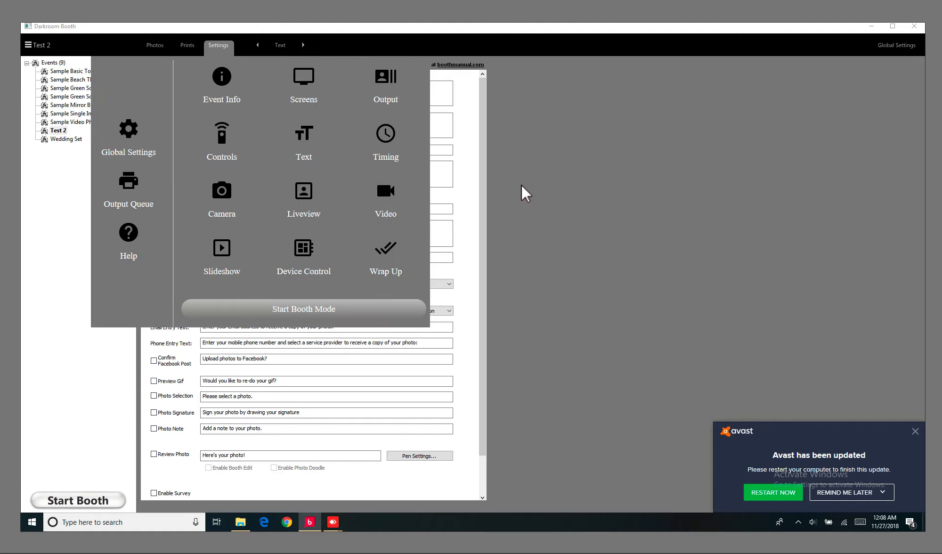
pyautogui.click(521, 185)
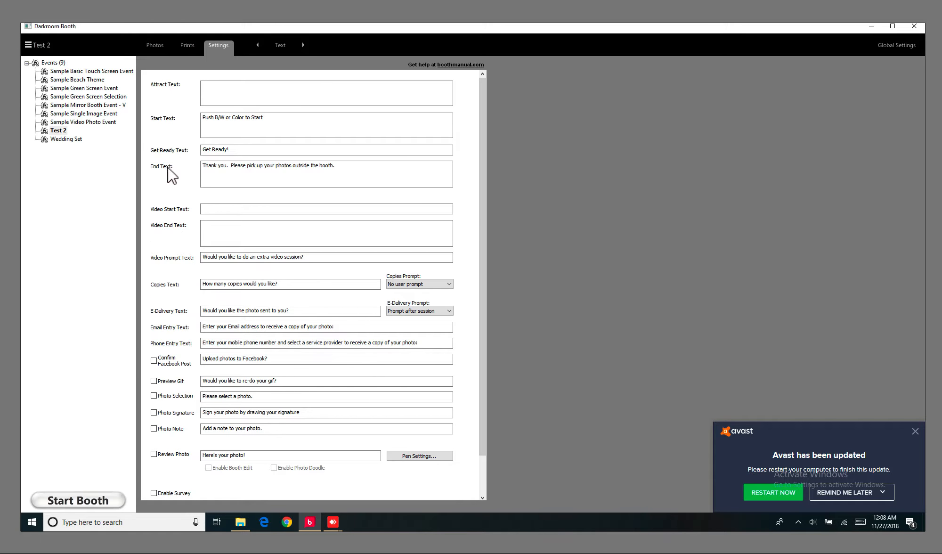
pyautogui.click(276, 46)
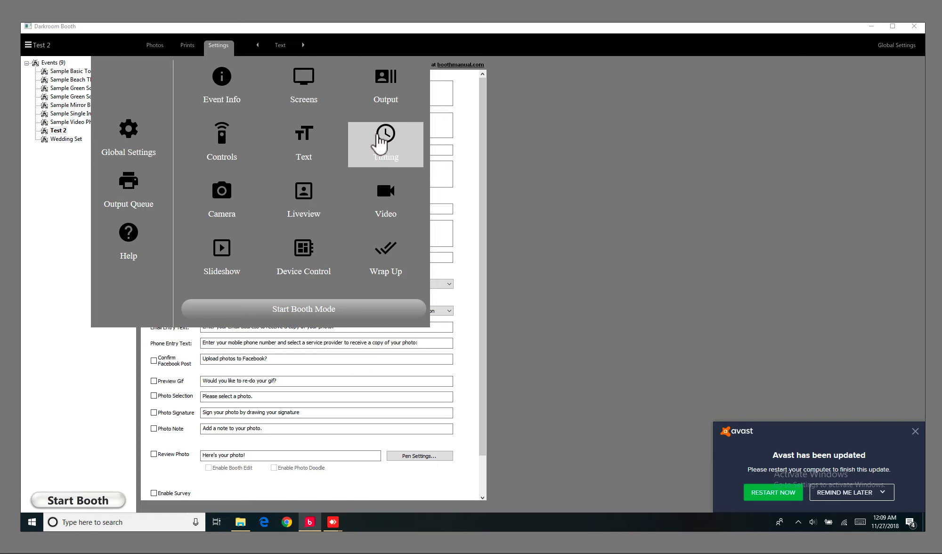
pyautogui.click(382, 157)
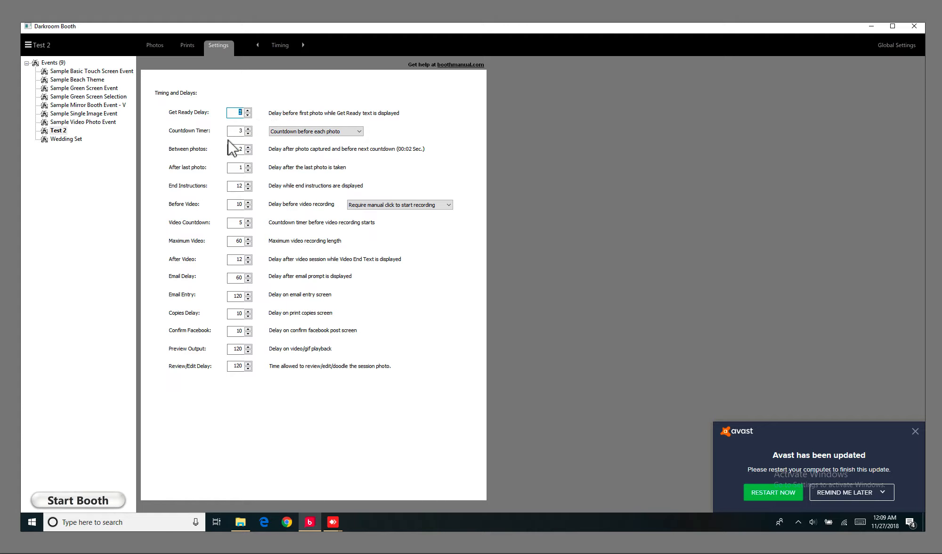
pyautogui.click(283, 45)
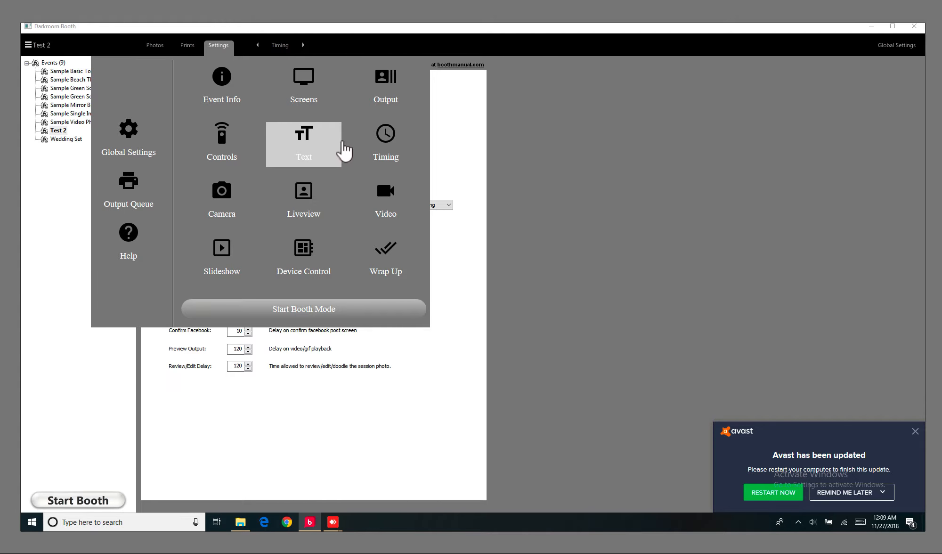
pyautogui.click(237, 196)
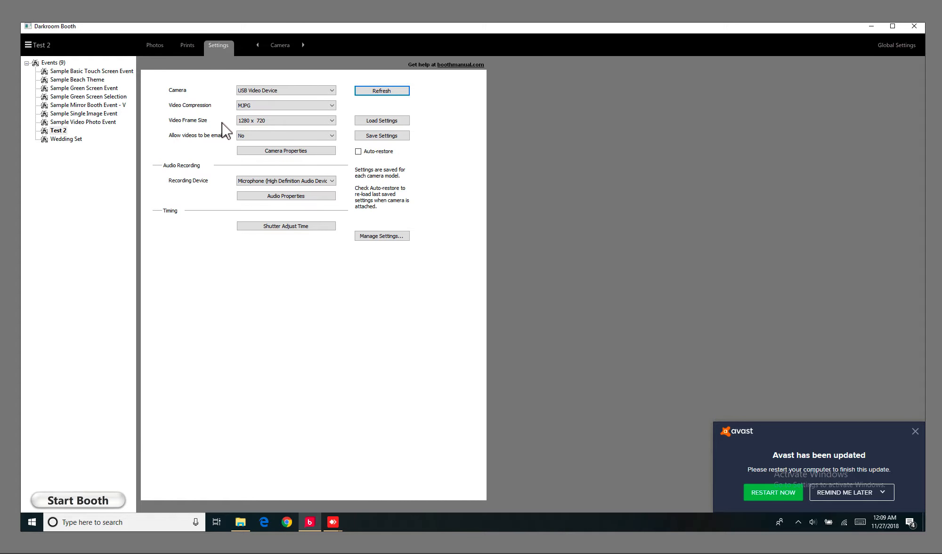
# - In the event's liveview settings, set the liveview window to show "Always on before and during session"
pyautogui.click(284, 45)
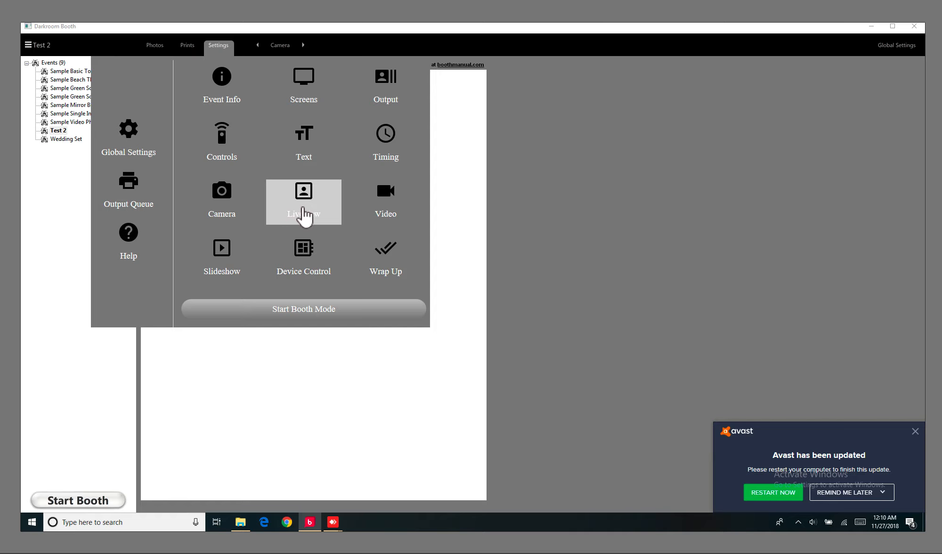
pyautogui.click(304, 214)
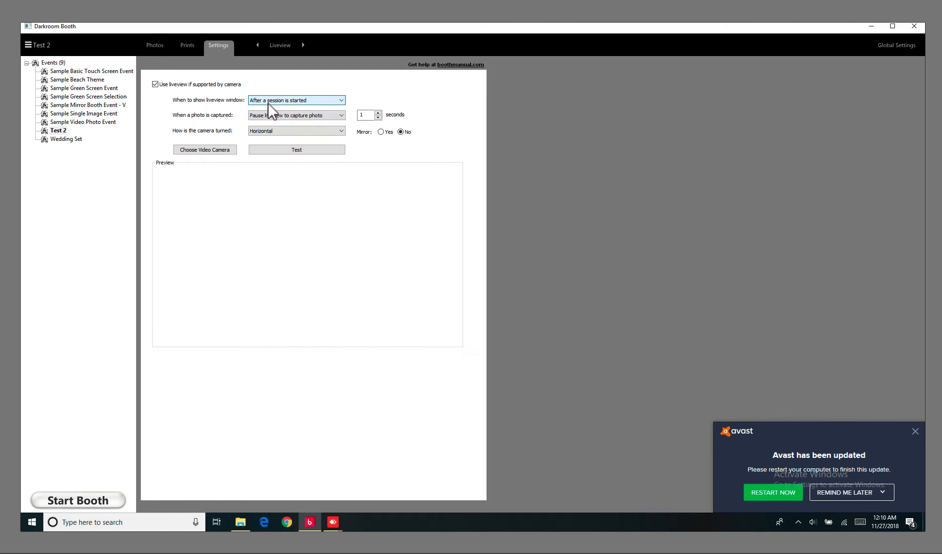
pyautogui.click(310, 100)
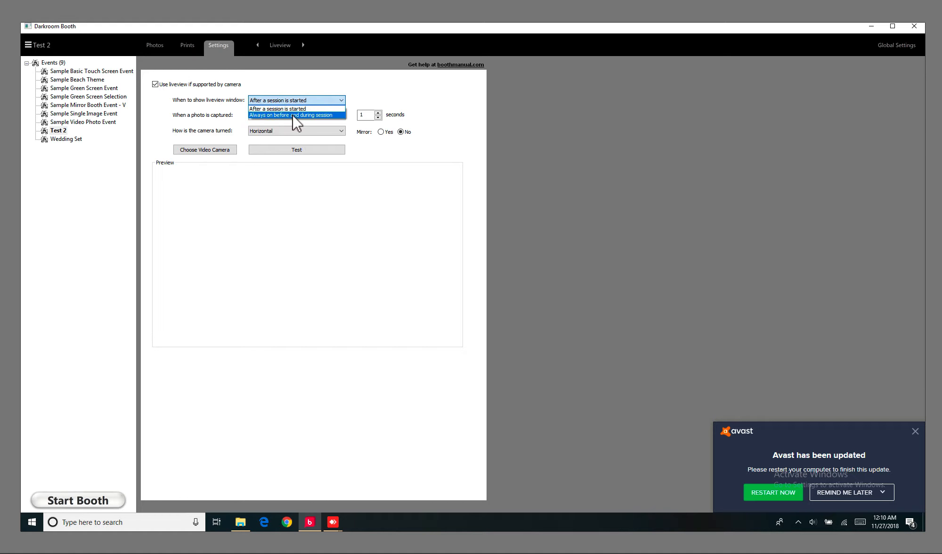
pyautogui.click(314, 115)
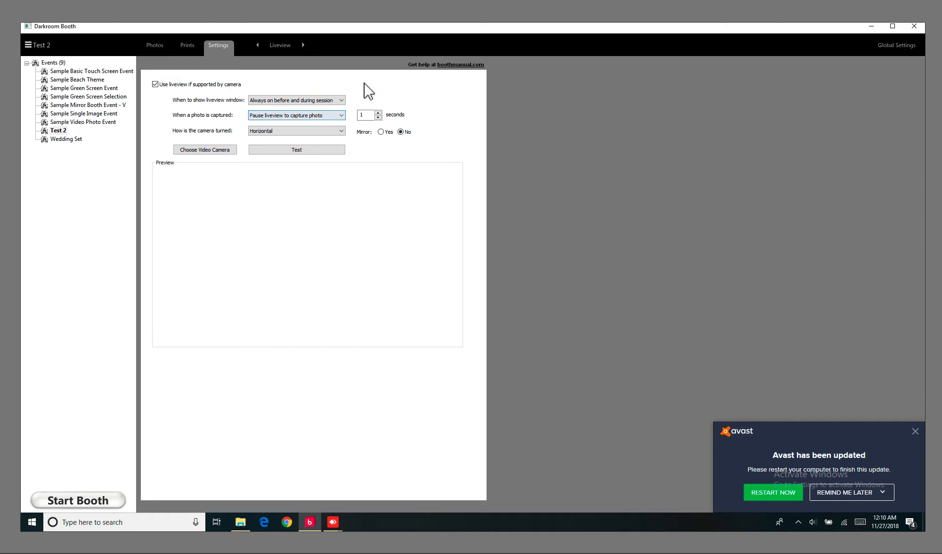
# - Look at the event's screen template again and test the camera preview in the liveview settings
pyautogui.click(277, 47)
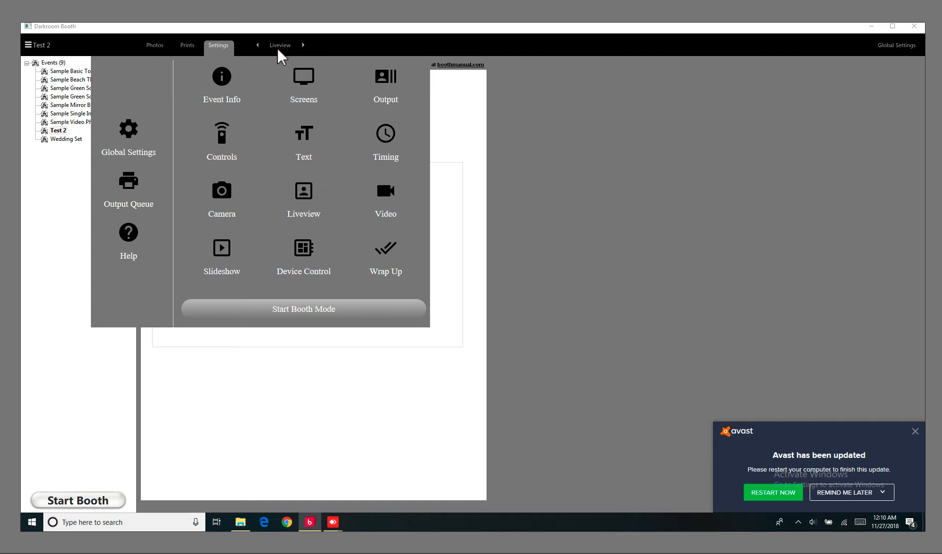
pyautogui.click(302, 102)
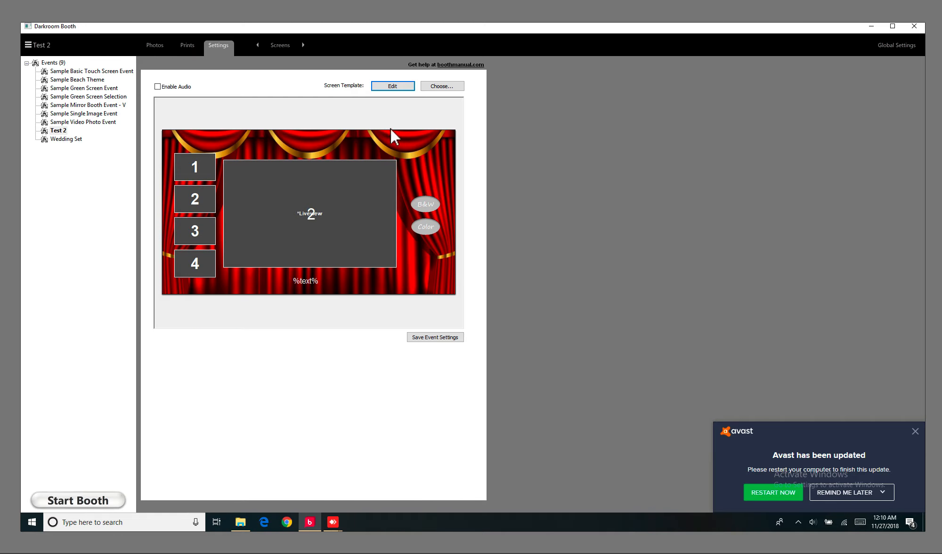
pyautogui.click(278, 46)
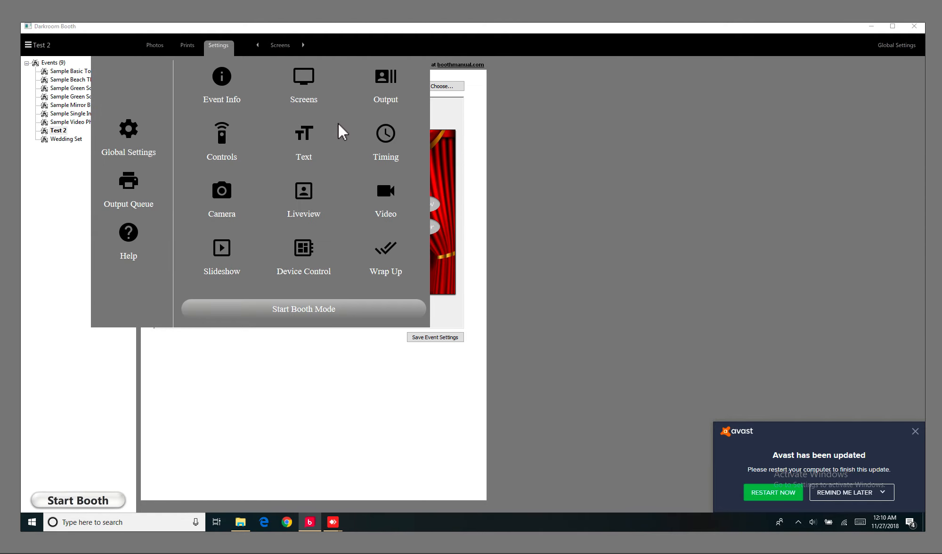
pyautogui.click(308, 191)
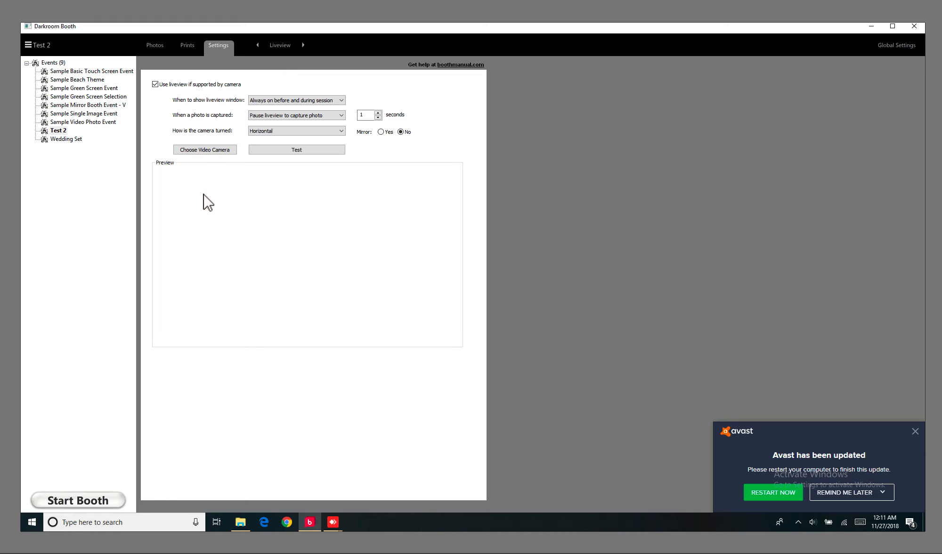
pyautogui.click(286, 151)
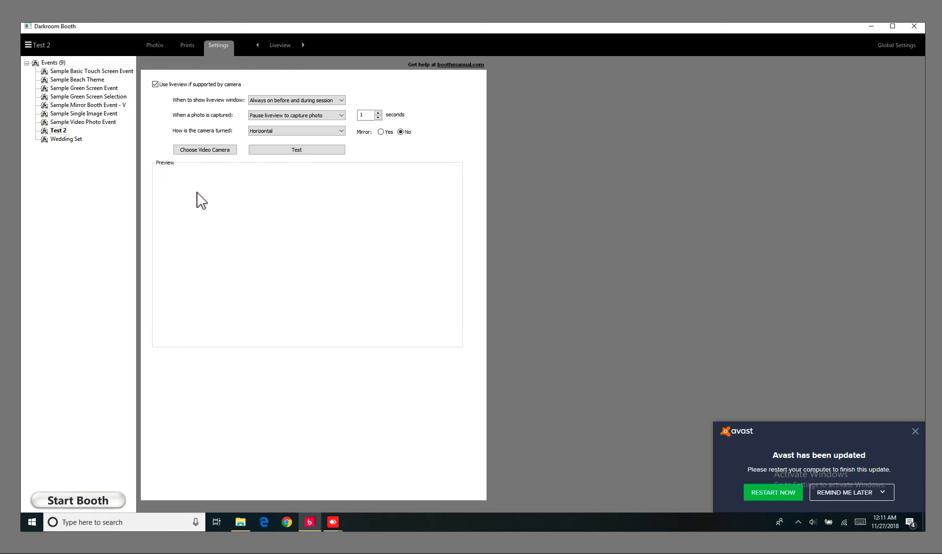